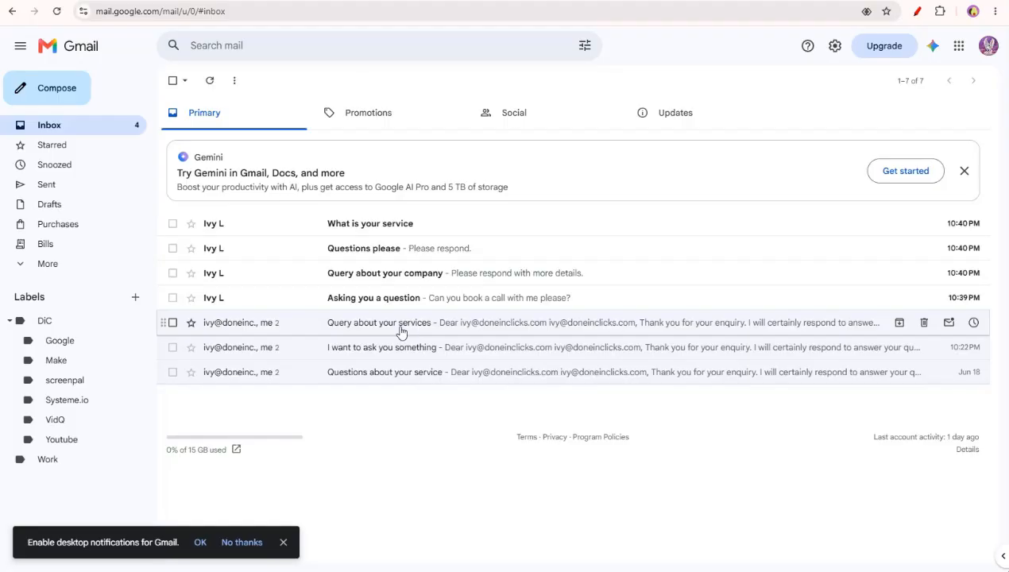
# Open the 'Query about your services' conversation in the Gmail inbox
pyautogui.click(401, 333)
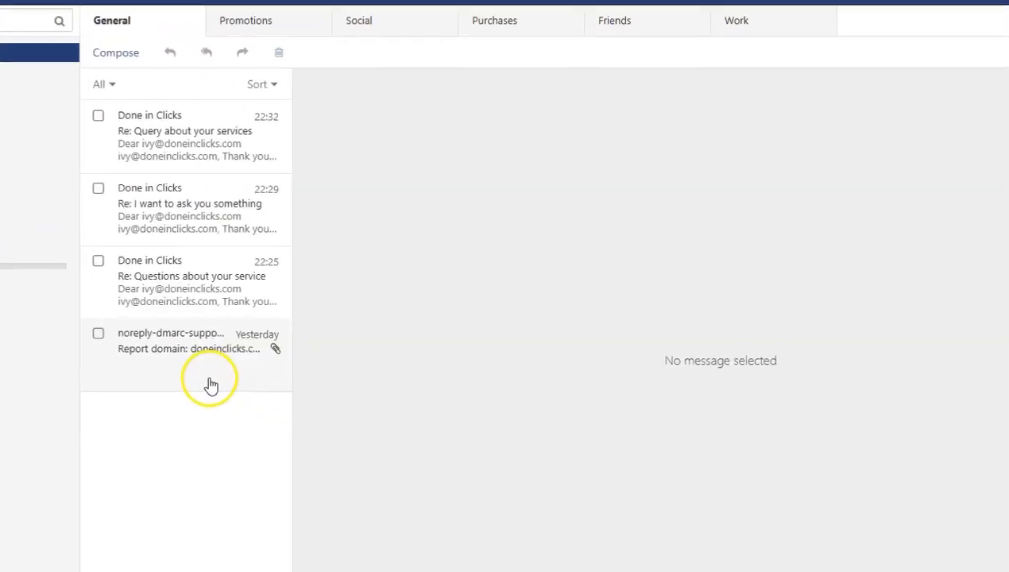
# Read the 'Re: Query about your services' reply, then create a new scenario starting with a Gmail module
pyautogui.click(147, 137)
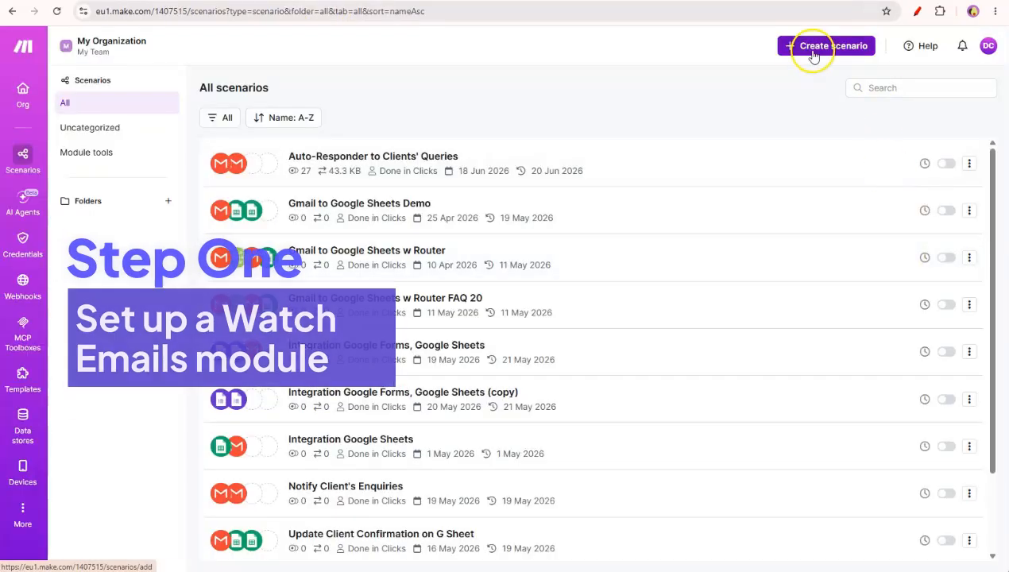
pyautogui.click(814, 54)
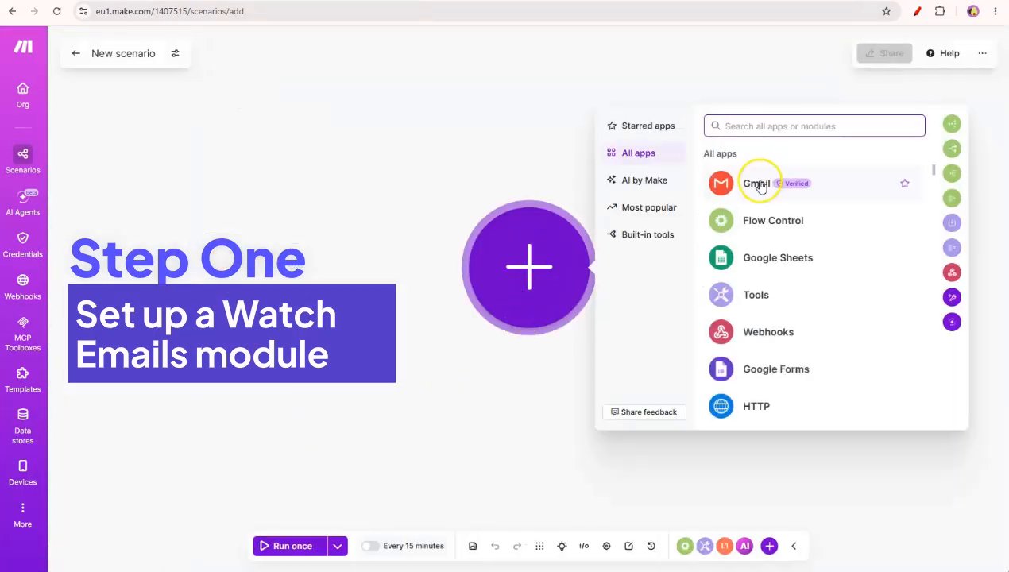
pyautogui.click(757, 178)
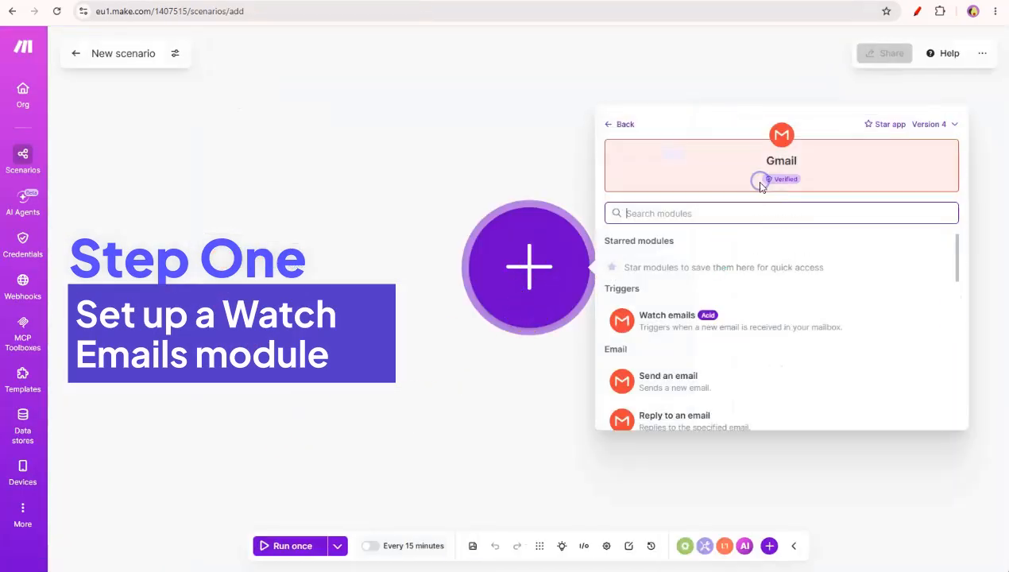
# Add a Gmail Watch emails trigger with Limit 4, processing emails from now on
pyautogui.click(708, 333)
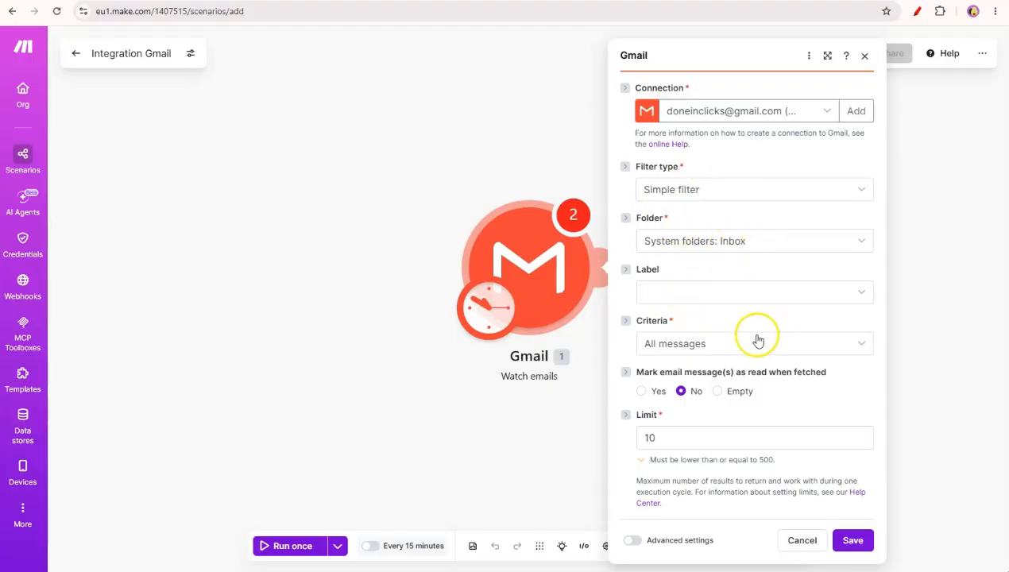
pyautogui.click(675, 438)
pyautogui.press('BackSpace')
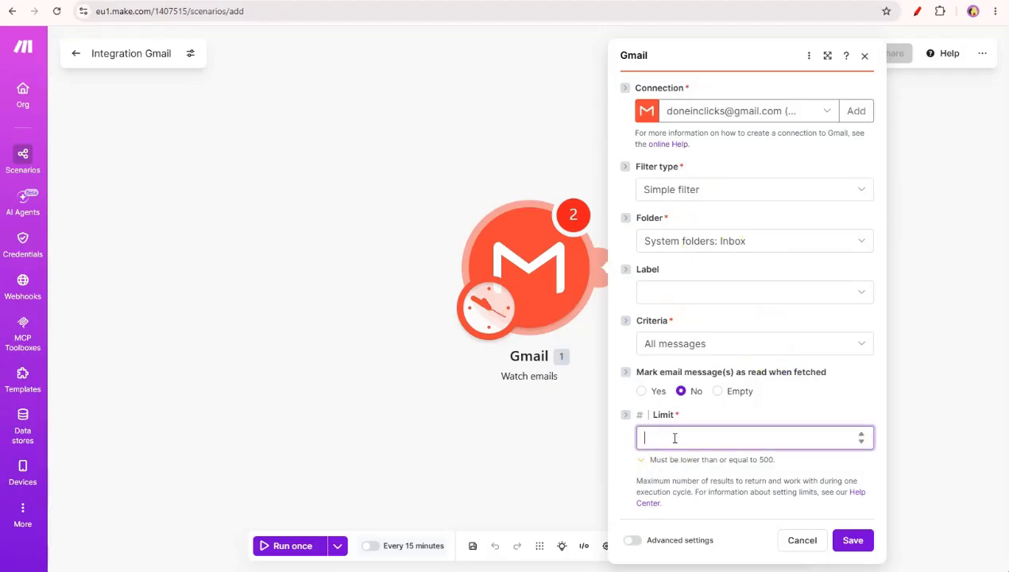
pyautogui.write('4')
pyautogui.click(853, 541)
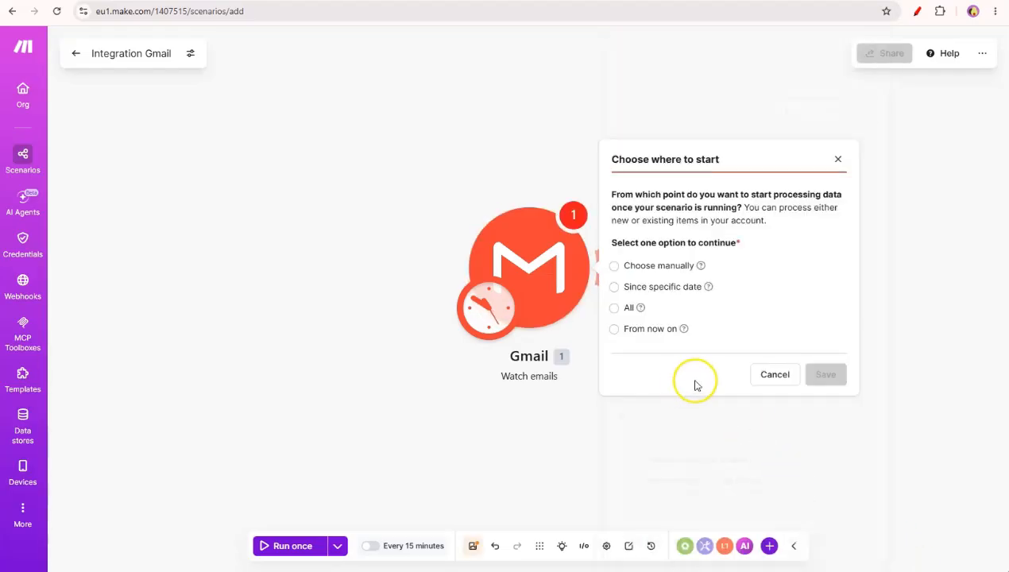
pyautogui.click(615, 328)
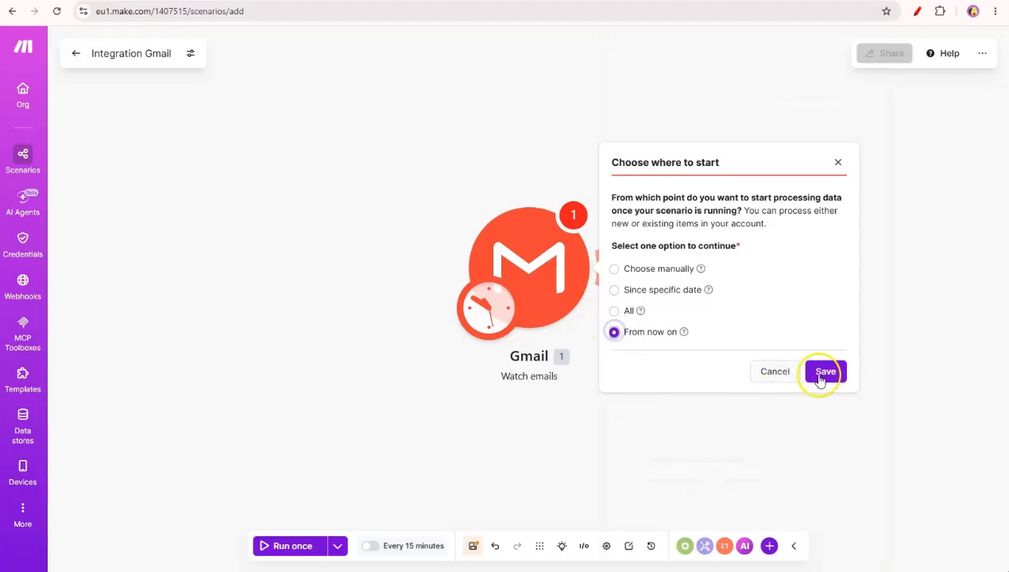
pyautogui.click(824, 374)
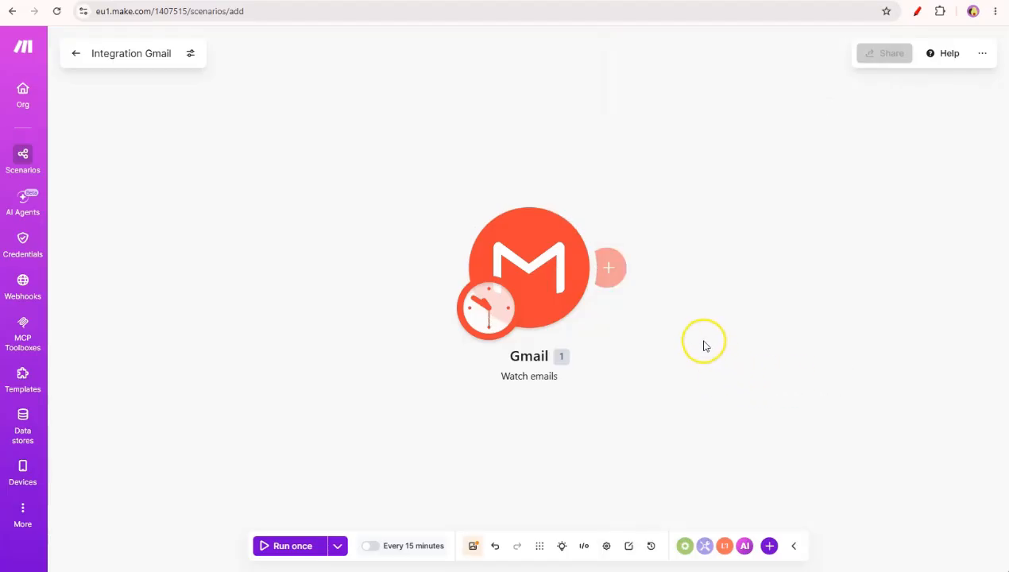
pyautogui.moveTo(612, 267)
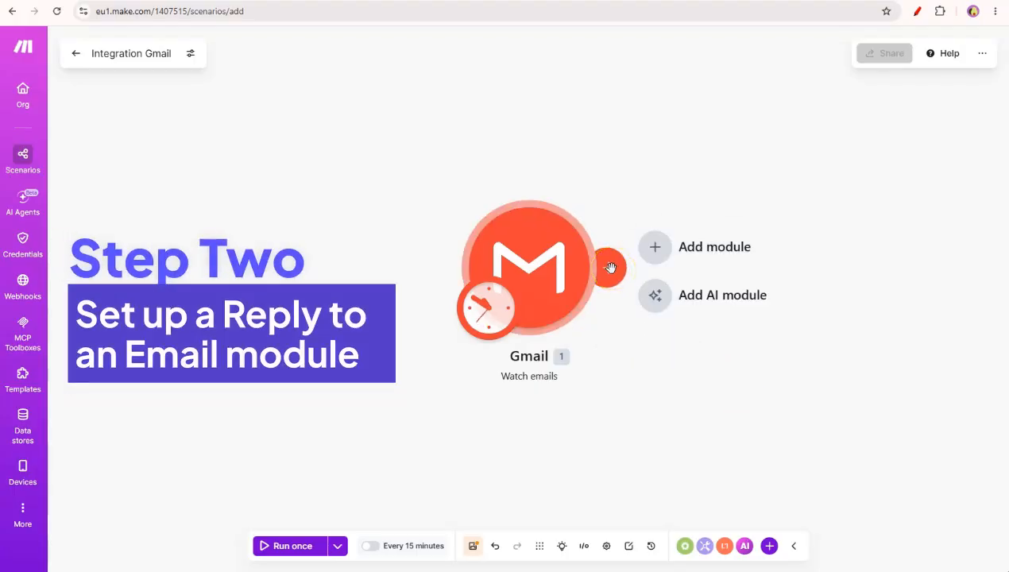
# Append a second Gmail module after the trigger, set to 'Reply to an email'
pyautogui.click(666, 247)
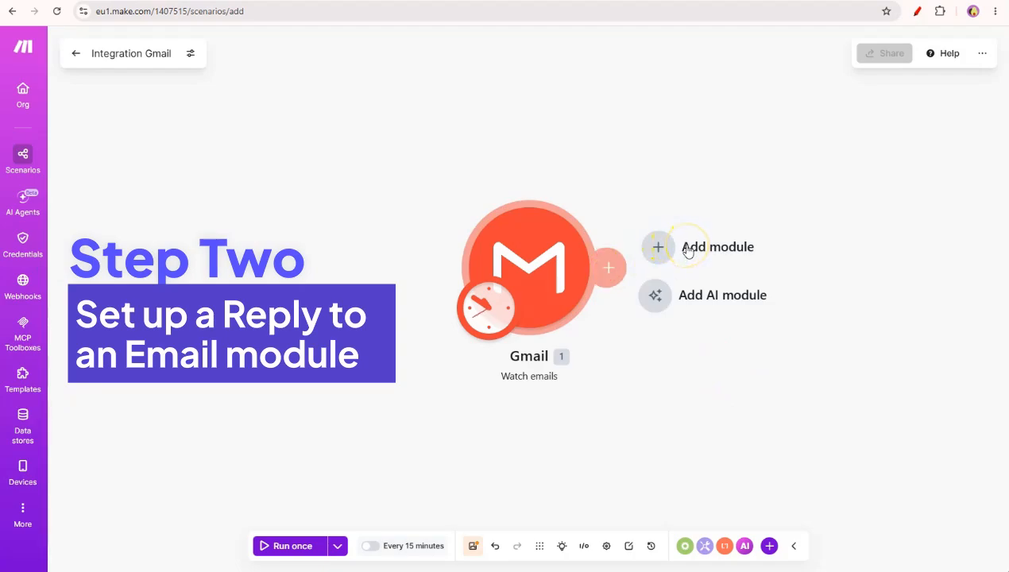
pyautogui.click(689, 251)
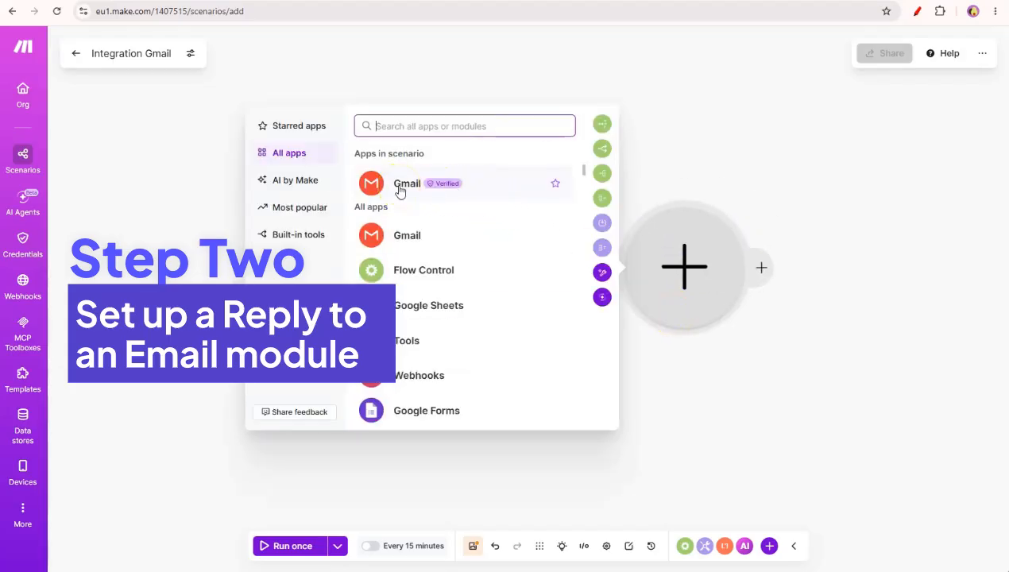
pyautogui.click(401, 188)
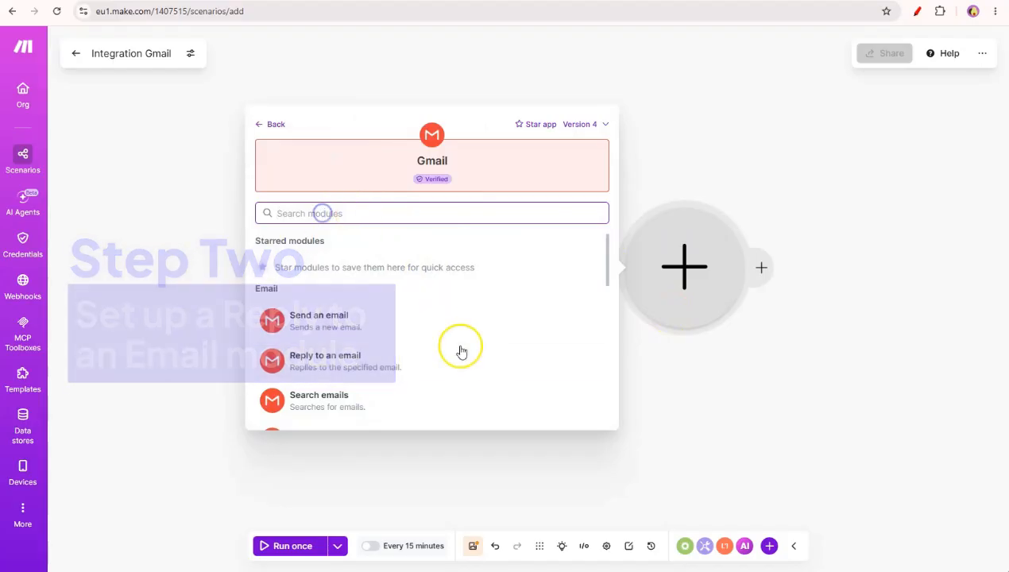
pyautogui.click(275, 364)
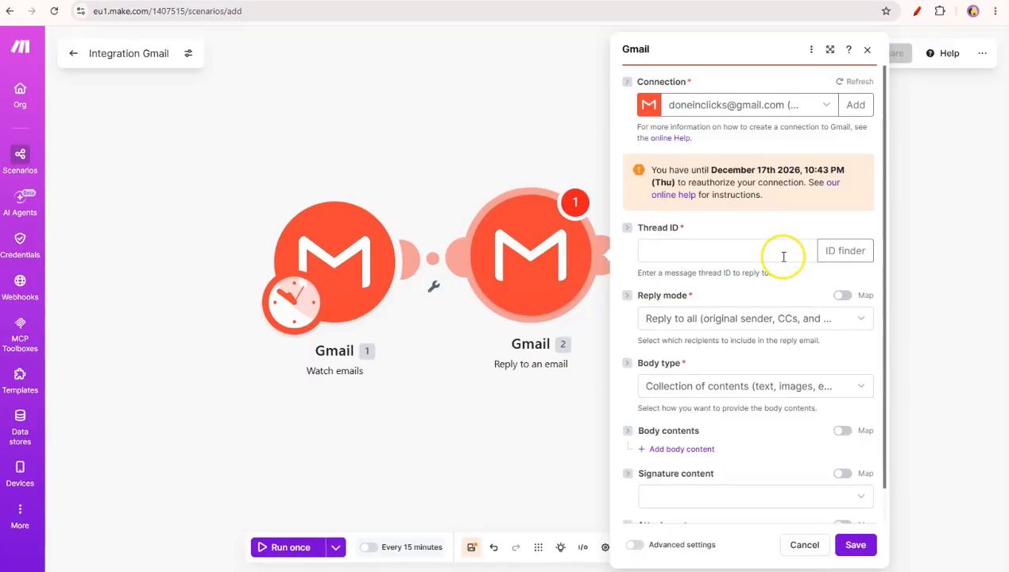
# Map the Watch emails trigger's Thread ID into the reply module's Thread ID field
pyautogui.click(784, 256)
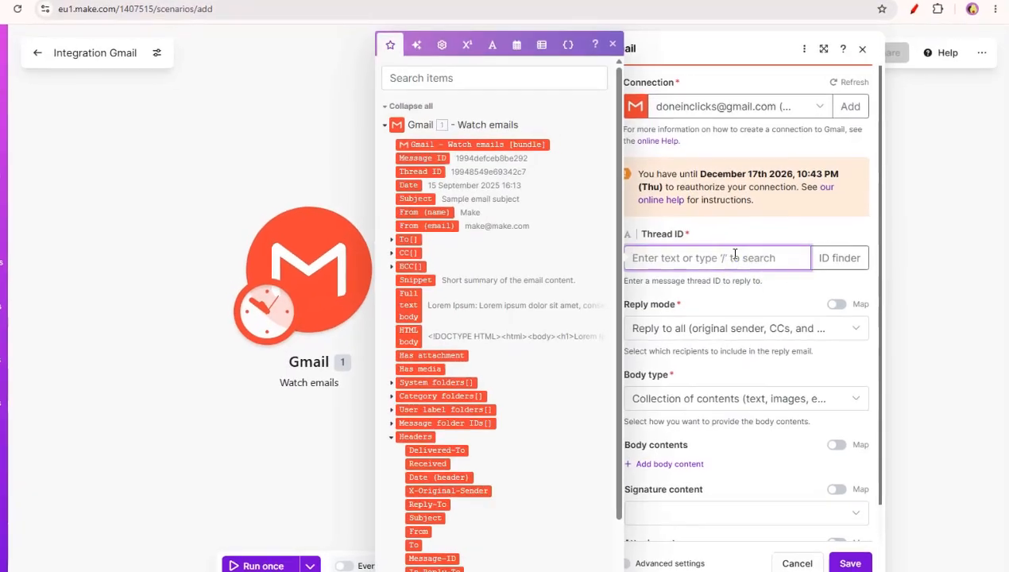
pyautogui.moveTo(649, 228); pyautogui.dragTo(693, 233)
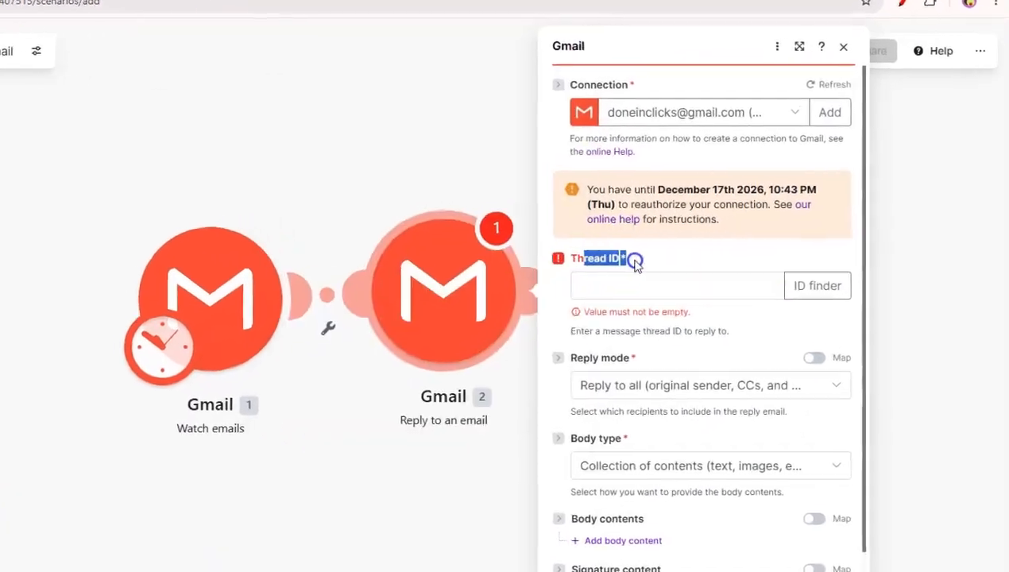
pyautogui.click(636, 287)
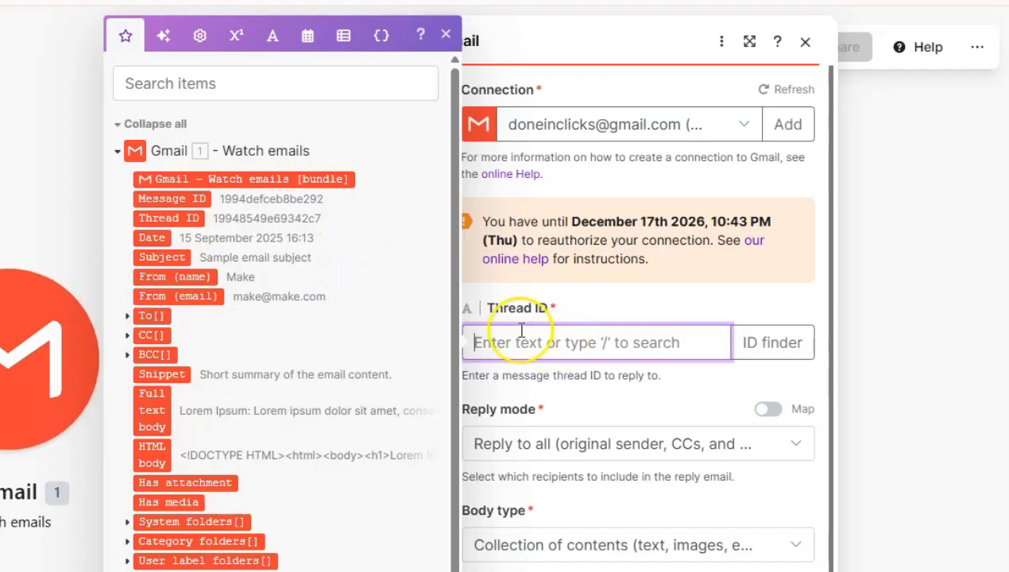
pyautogui.moveTo(176, 217)
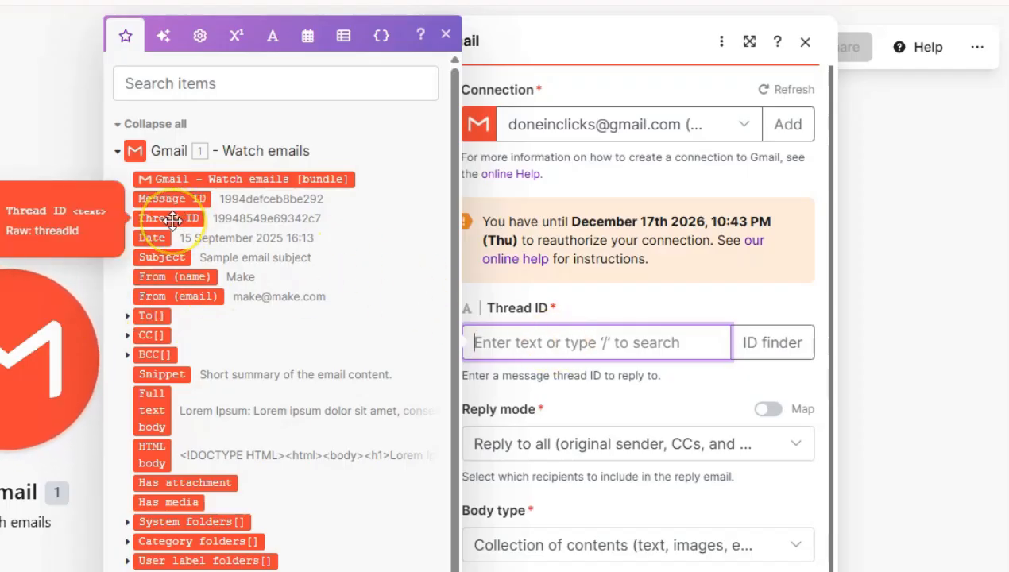
pyautogui.click(176, 218)
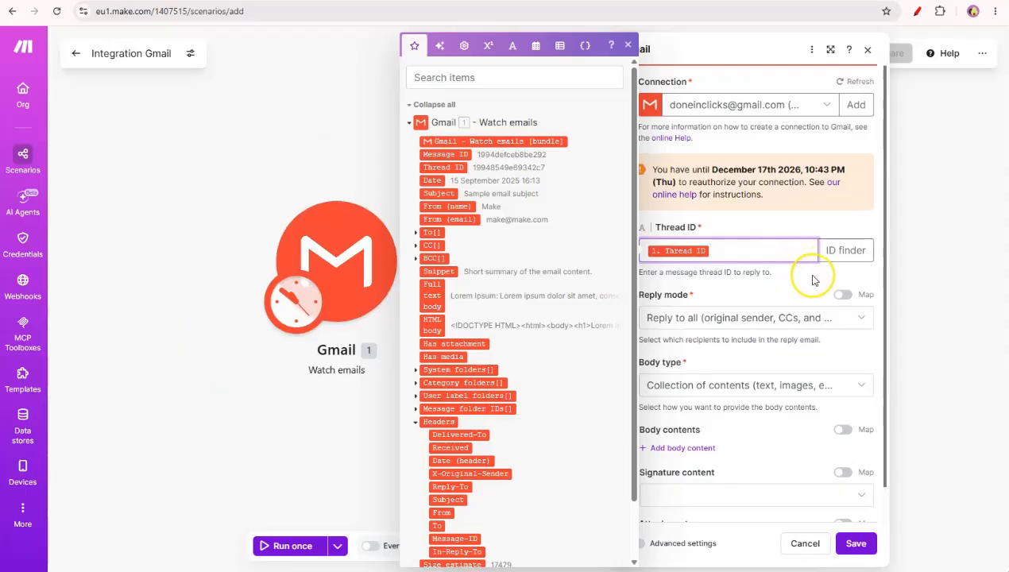
pyautogui.click(812, 277)
pyautogui.scroll(-1, 812, 270)
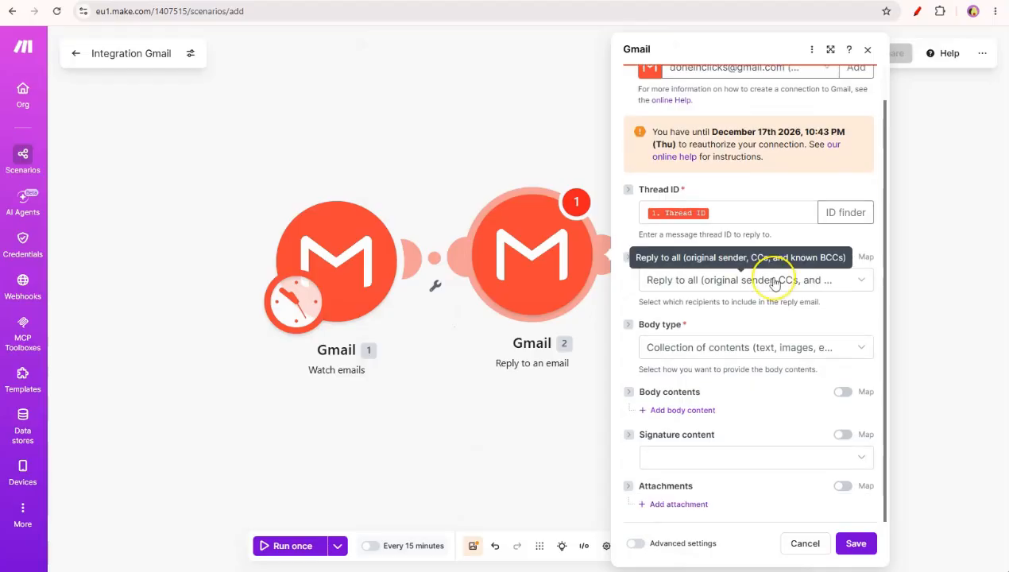
# Set Reply mode to 'Reply to sender only' and add a first body content item
pyautogui.click(733, 290)
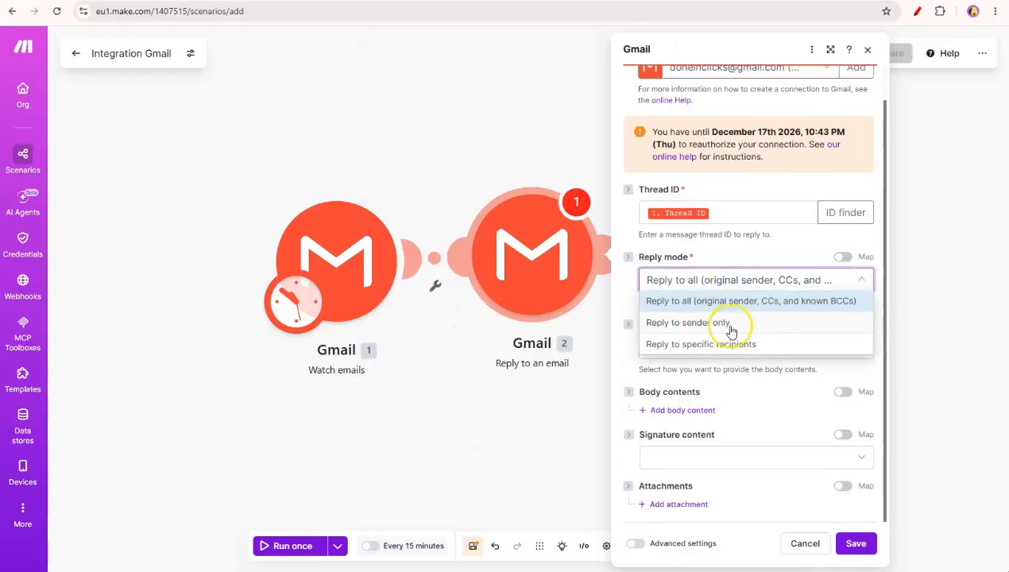
pyautogui.click(730, 326)
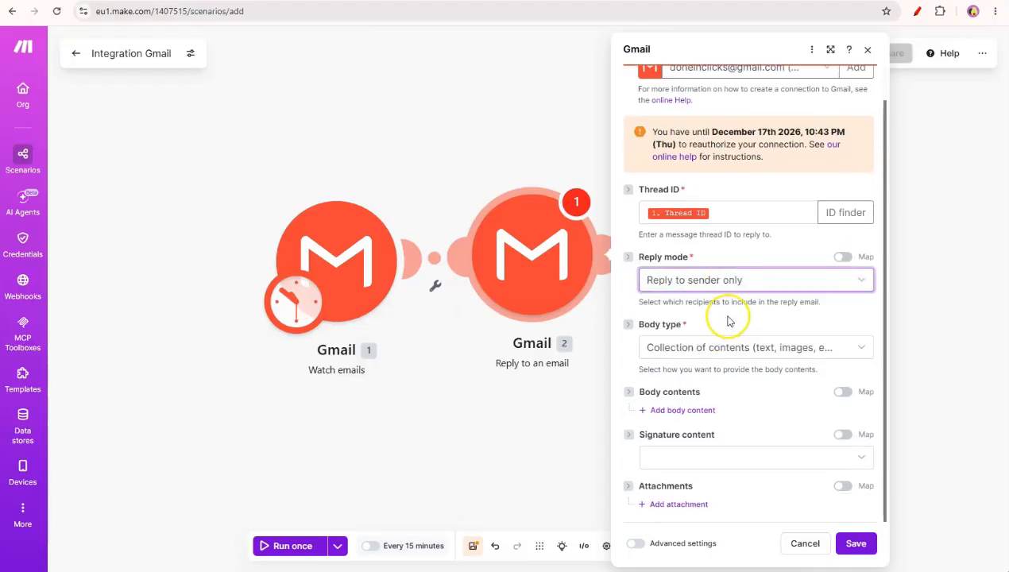
pyautogui.click(682, 411)
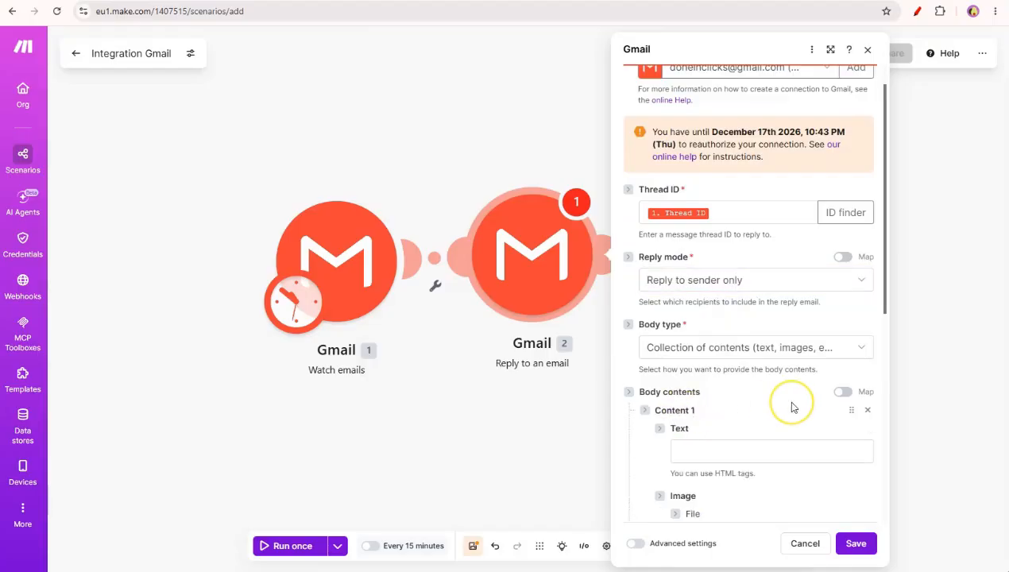
pyautogui.scroll(-4, 789, 402)
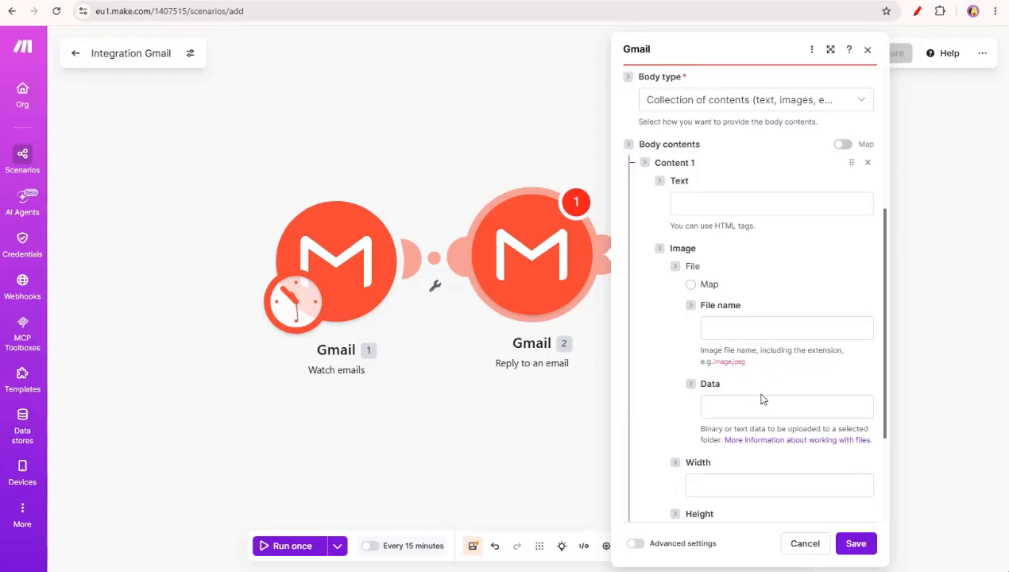
pyautogui.click(688, 203)
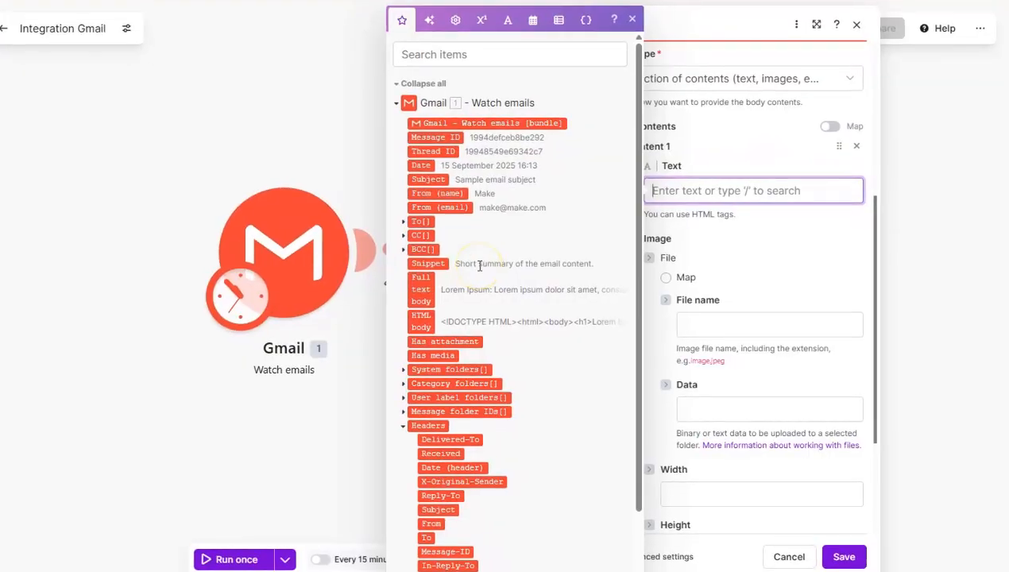
# Write 'Dear {From (name)},' then paste the thank-you paragraph with the website link
pyautogui.write('Dear')
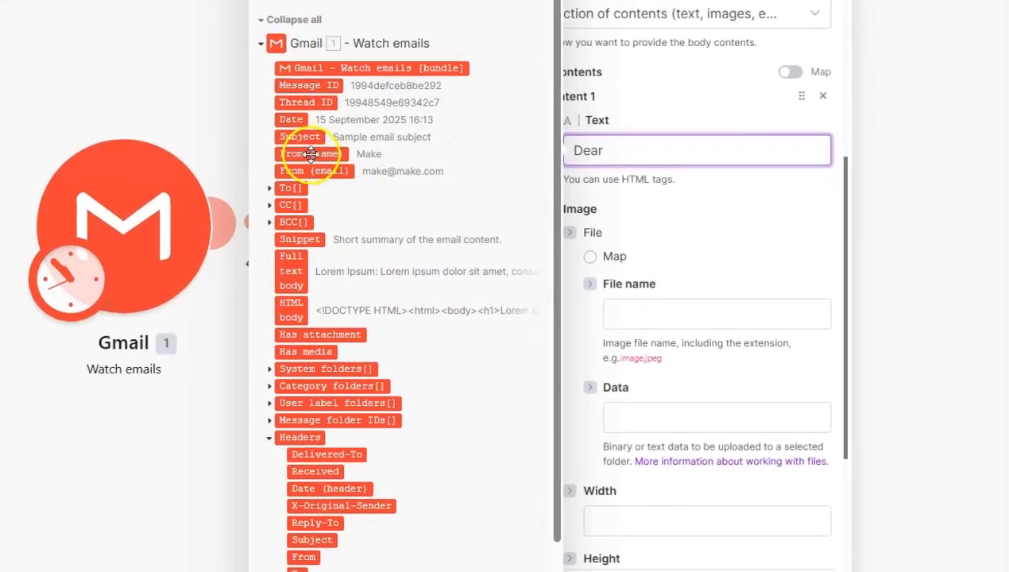
pyautogui.click(326, 161)
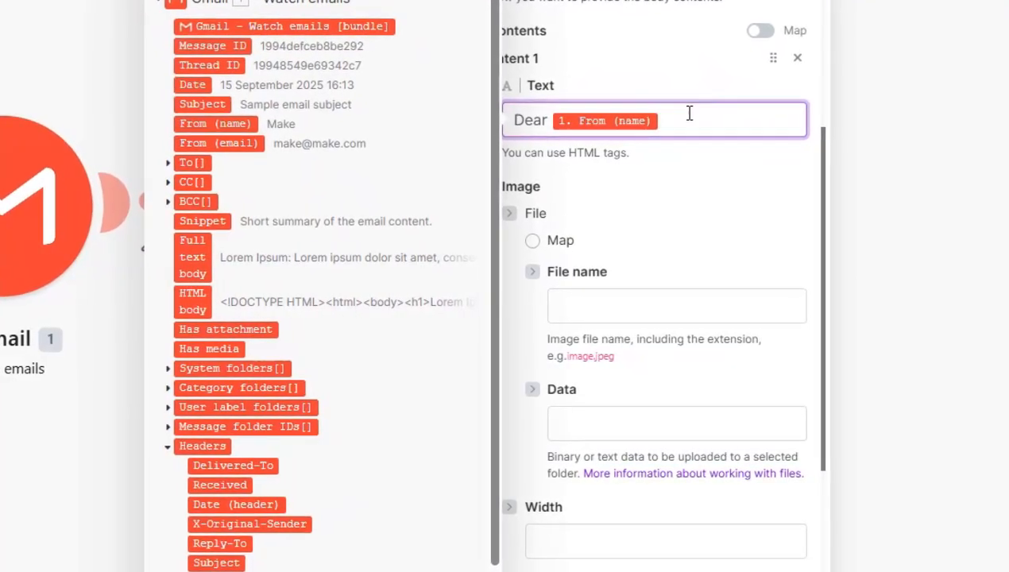
pyautogui.write(',')
pyautogui.press('Return')
pyautogui.press('Return')
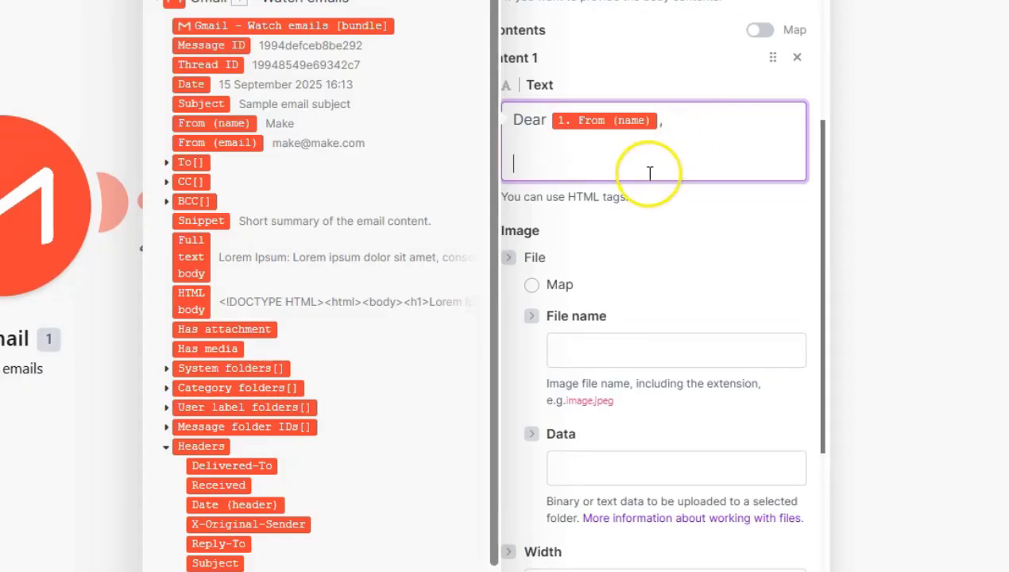
pyautogui.write('Thank you for your enquiry. I will certainly respond to answer your questions within the next 48-72 hours. In the meantime, please refer to my website to find out all of my services <a href="https://www.doneinclicks.com">here</a> for your reference.')
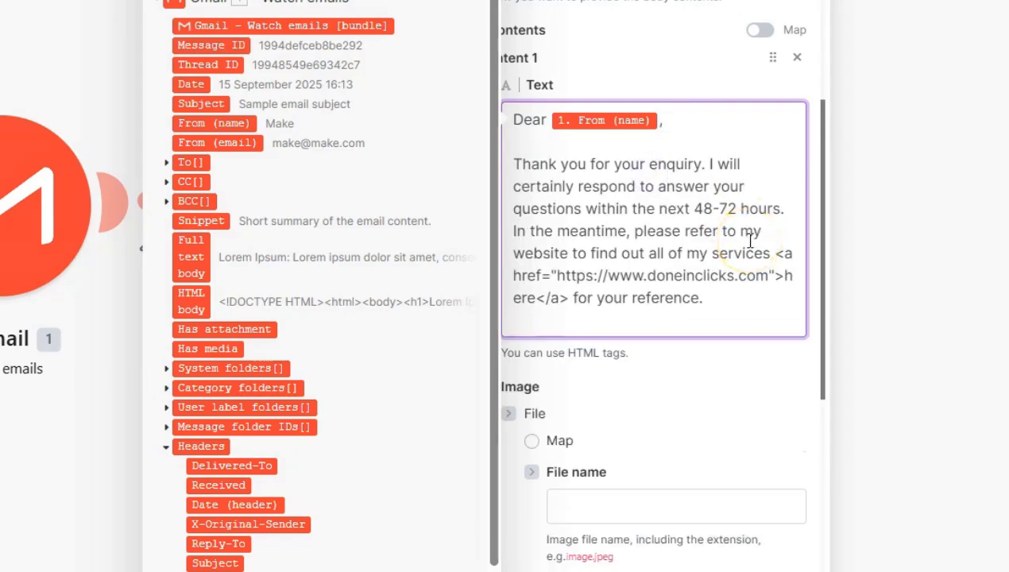
pyautogui.scroll(-1, 750, 230)
pyautogui.moveTo(777, 160); pyautogui.dragTo(568, 203)
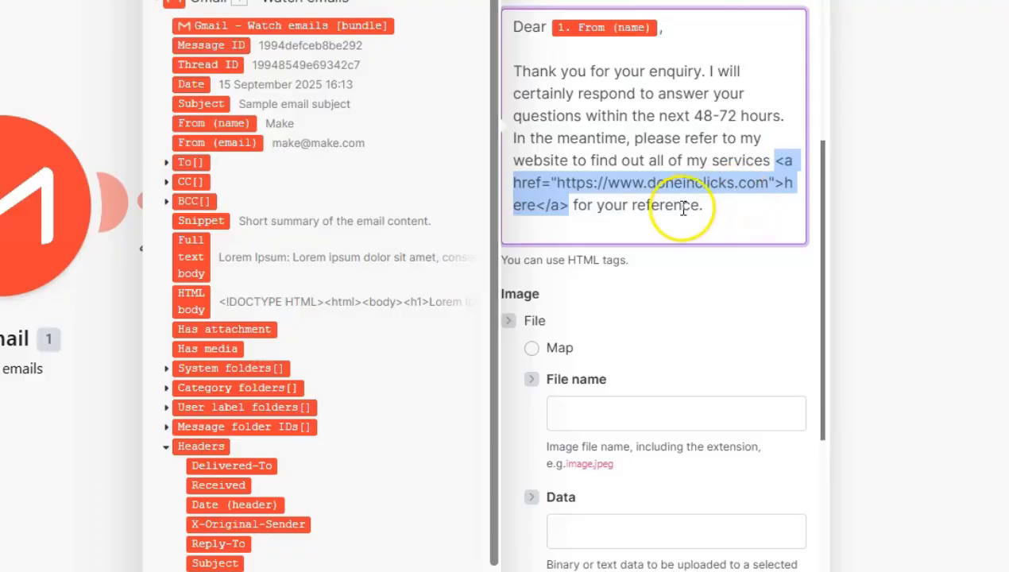
pyautogui.click(784, 183)
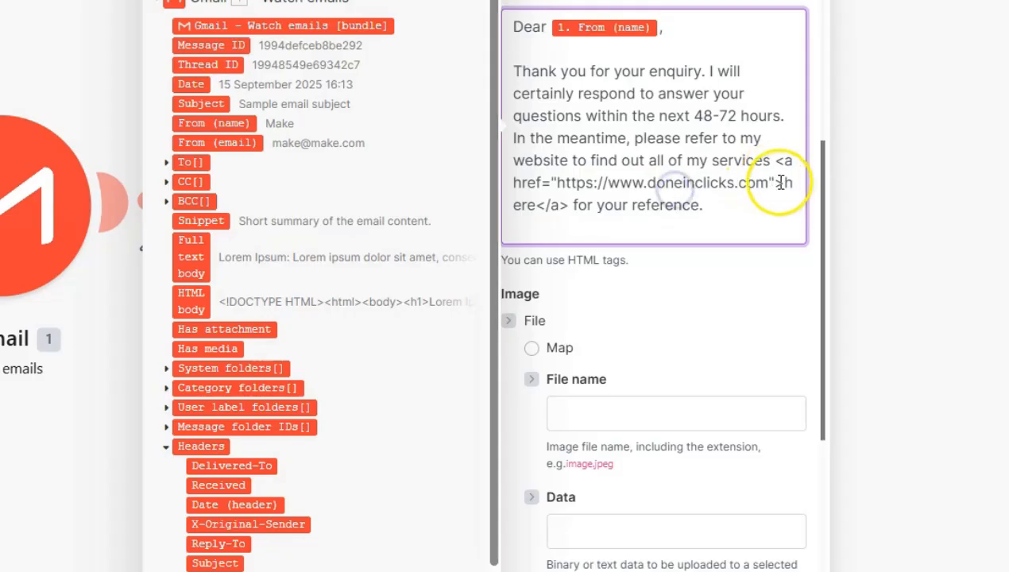
pyautogui.moveTo(784, 183); pyautogui.dragTo(532, 205)
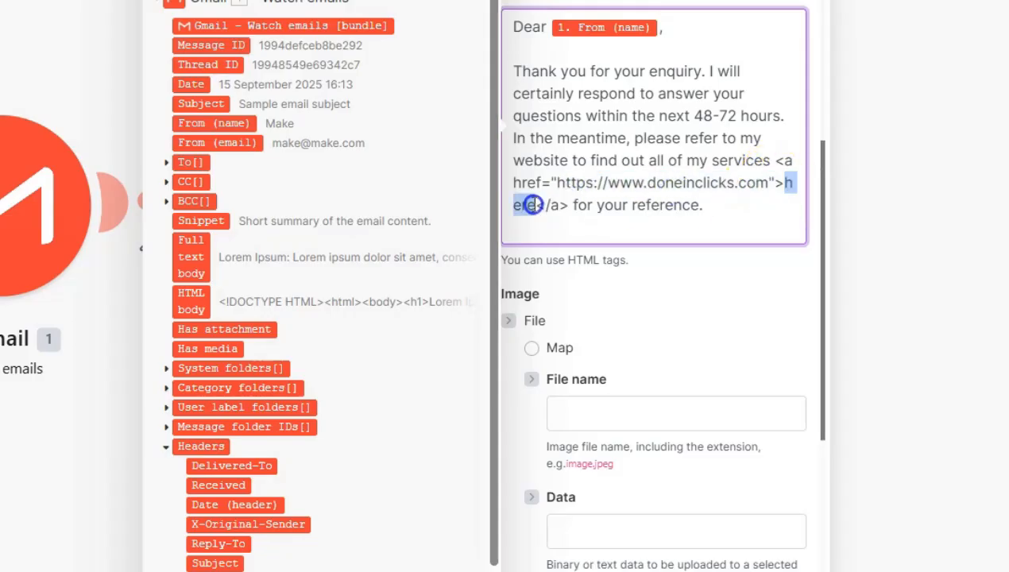
pyautogui.click(715, 209)
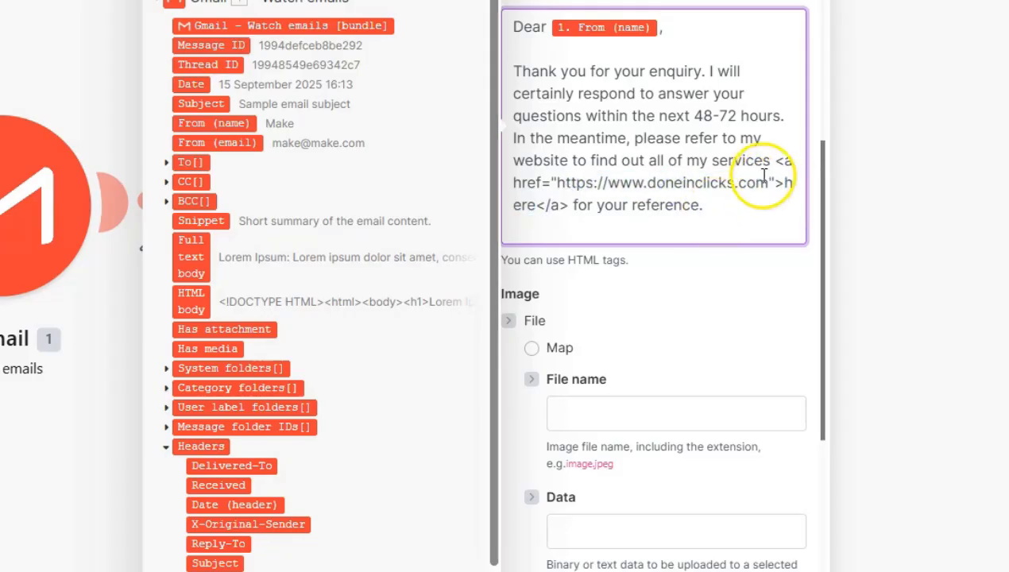
pyautogui.moveTo(776, 162); pyautogui.dragTo(569, 205)
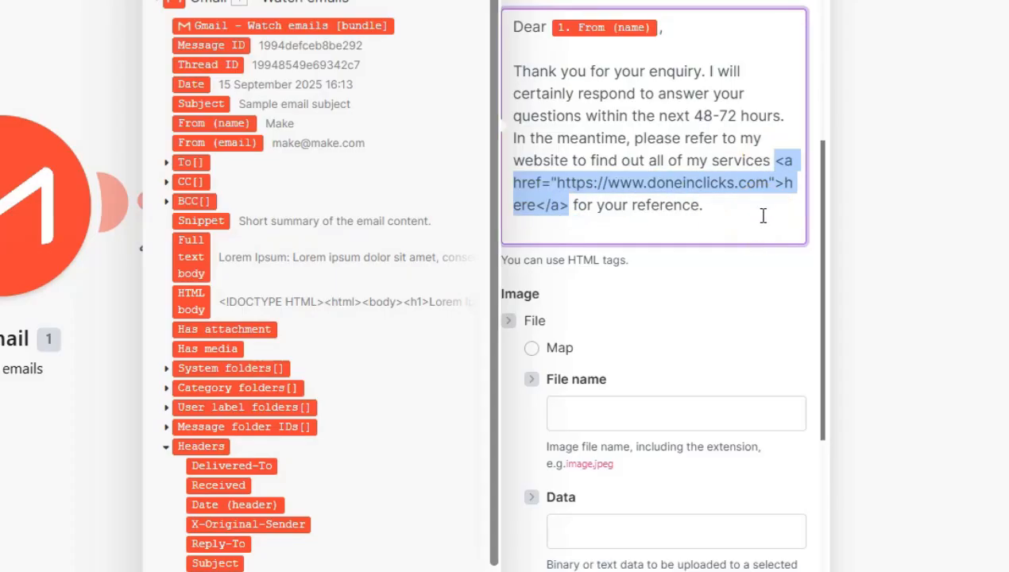
pyautogui.moveTo(777, 161); pyautogui.dragTo(550, 182)
pyautogui.click(555, 182)
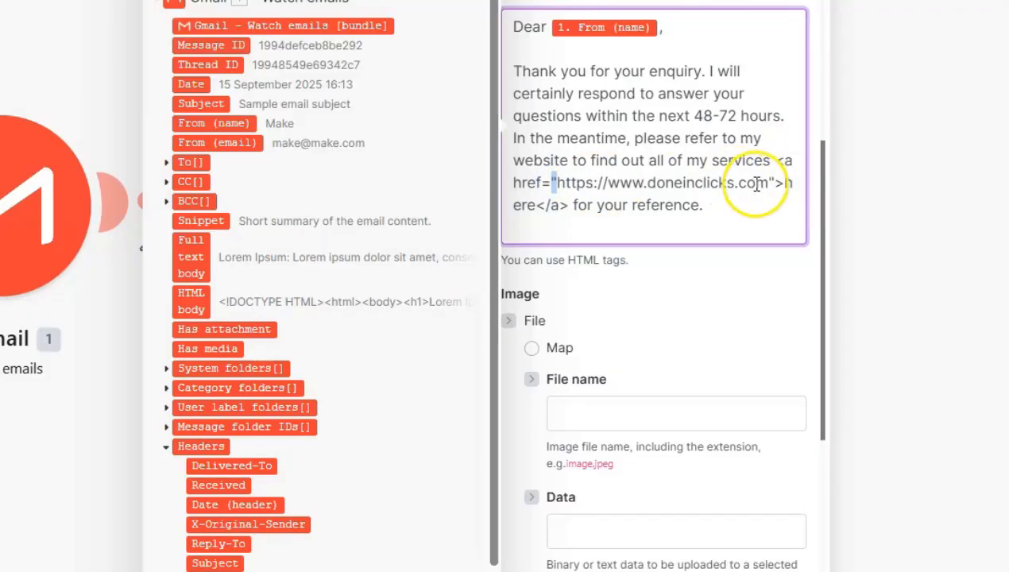
pyautogui.moveTo(769, 183); pyautogui.dragTo(556, 182)
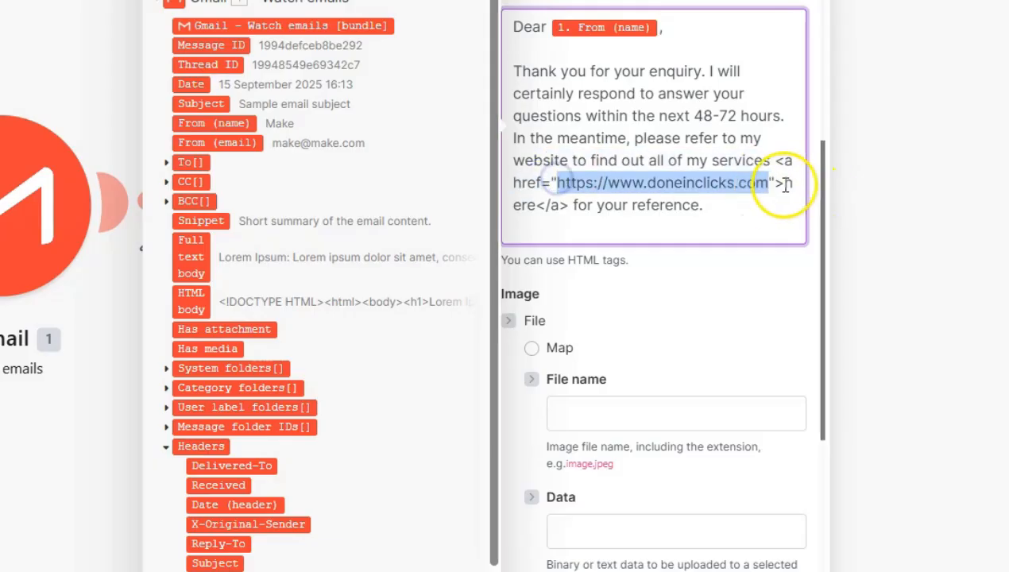
pyautogui.click(769, 183)
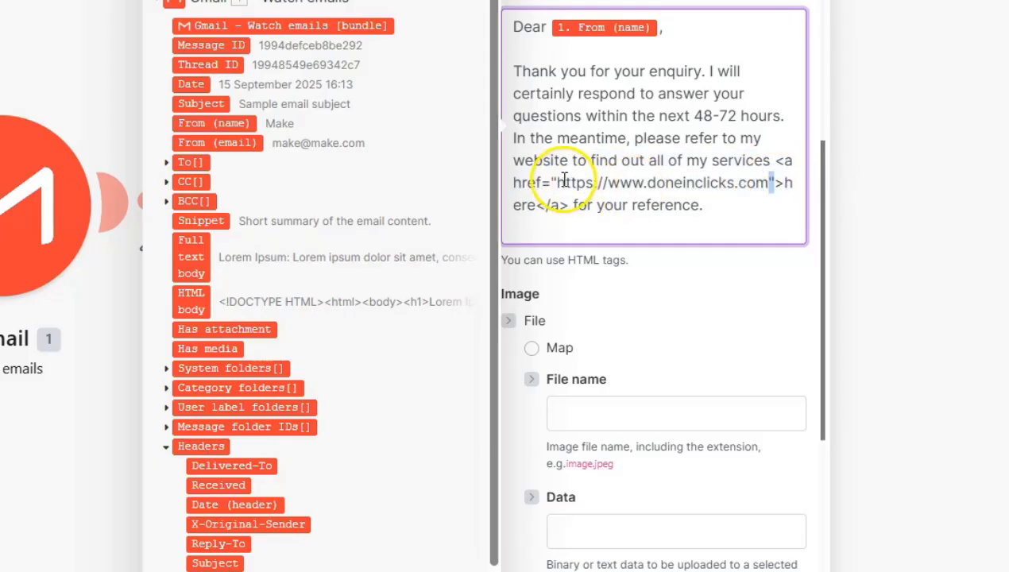
pyautogui.moveTo(647, 182)
pyautogui.mouseDown()
pyautogui.moveTo(597, 182)
pyautogui.moveTo(649, 184)
pyautogui.mouseUp()
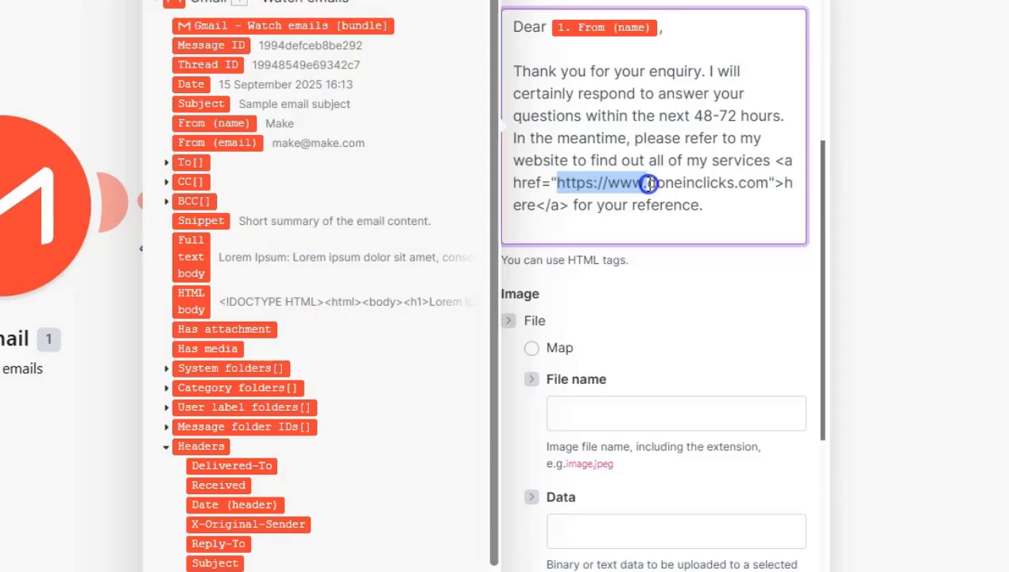
pyautogui.moveTo(649, 184); pyautogui.dragTo(650, 183)
pyautogui.click(777, 183)
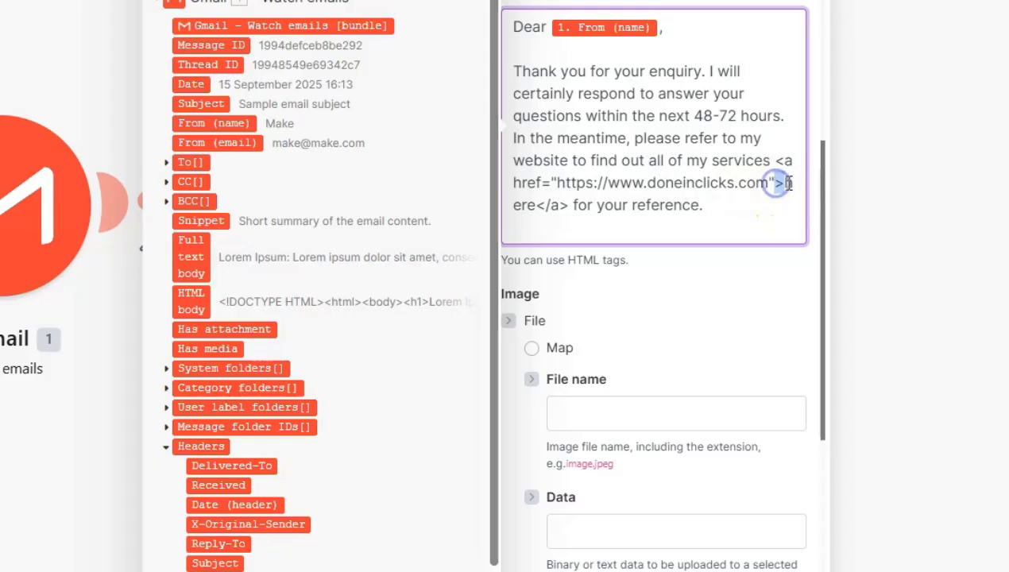
pyautogui.moveTo(783, 185); pyautogui.dragTo(568, 205)
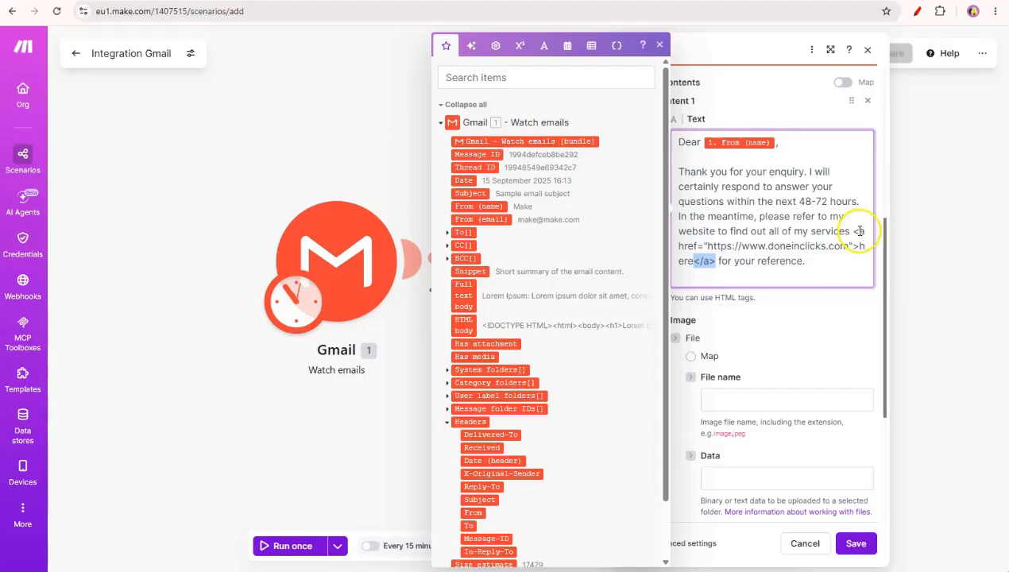
pyautogui.moveTo(860, 230); pyautogui.dragTo(718, 256)
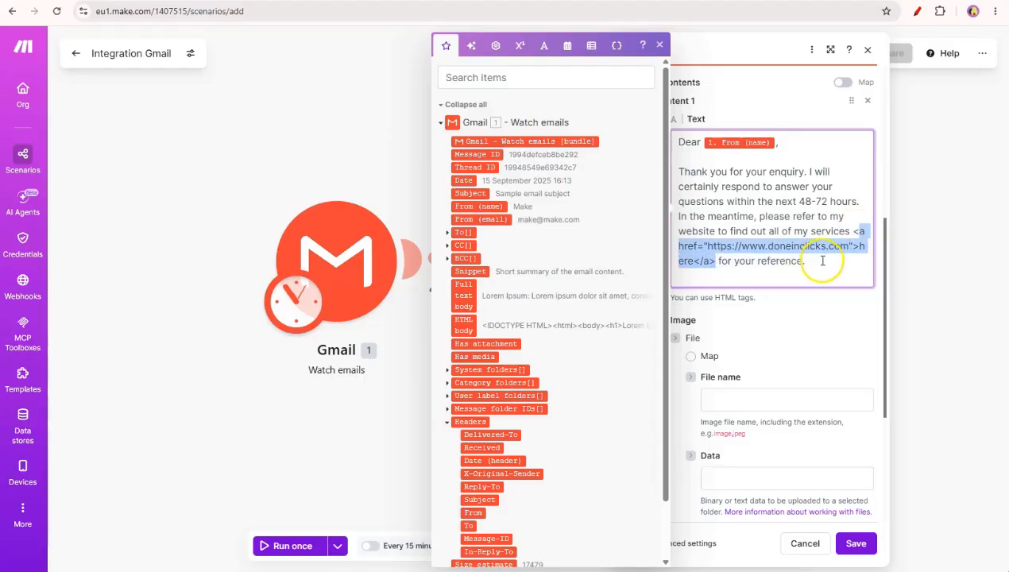
pyautogui.click(823, 260)
# Add a 'Thanks.' sign-off line with the sender's name and save the reply module
pyautogui.press('Return')
pyautogui.press('Return')
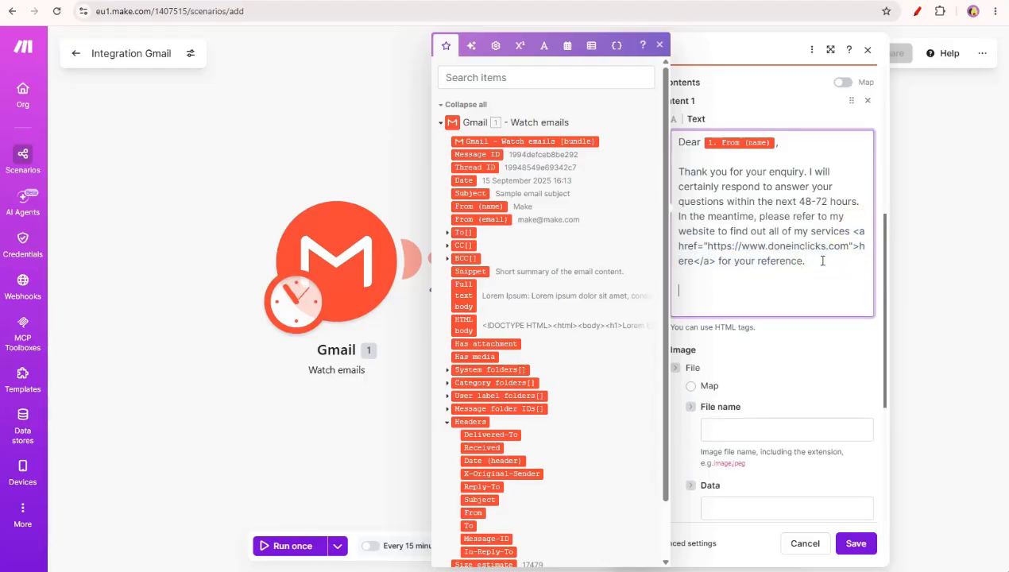
pyautogui.write('Thanks. Ivy')
pyautogui.click(831, 351)
pyautogui.scroll(-3, 836, 367)
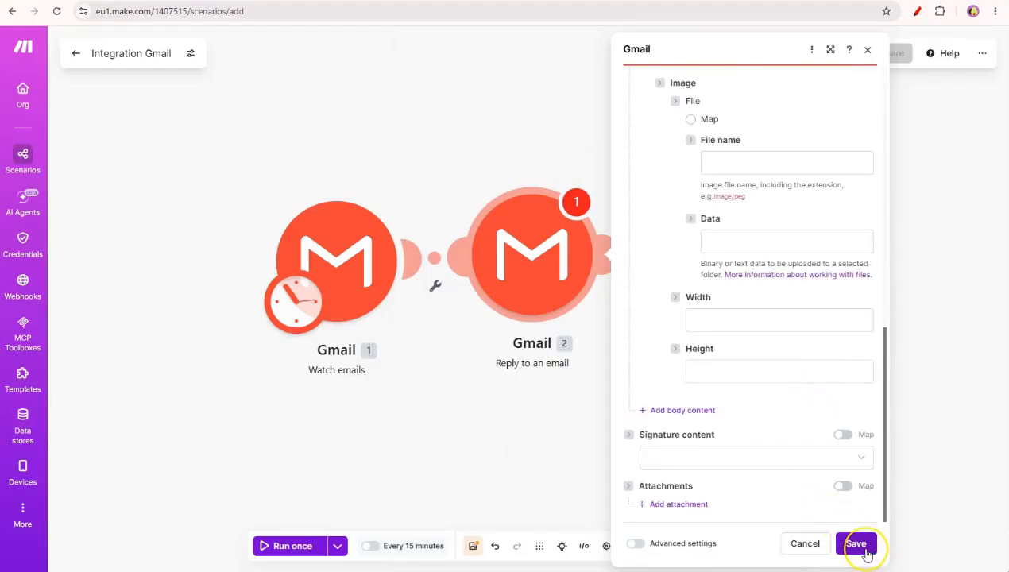
pyautogui.click(861, 549)
# Move the reply module further right on the canvas and save the scenario
pyautogui.moveTo(505, 256); pyautogui.dragTo(715, 263)
pyautogui.click(824, 376)
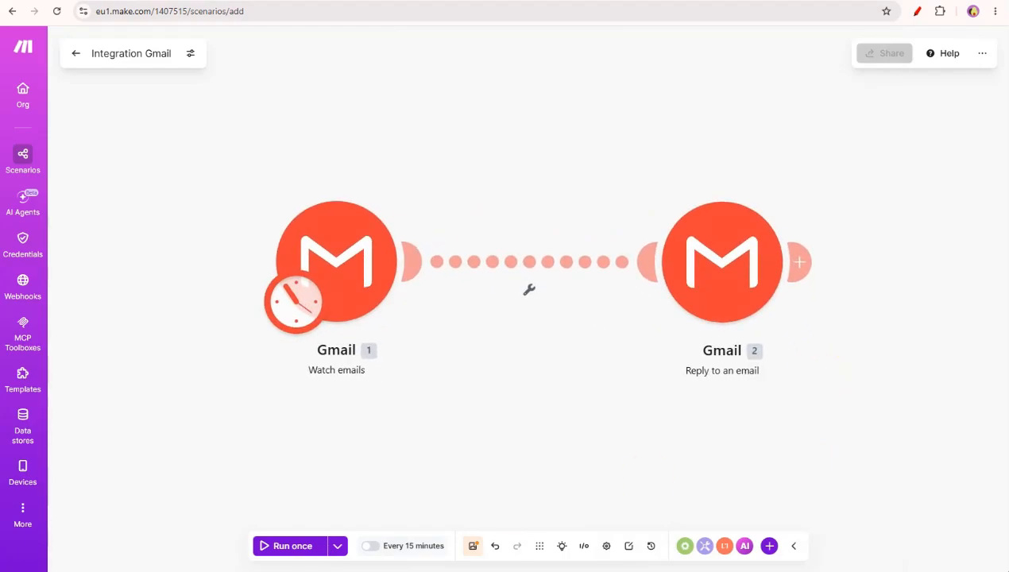
pyautogui.click(473, 546)
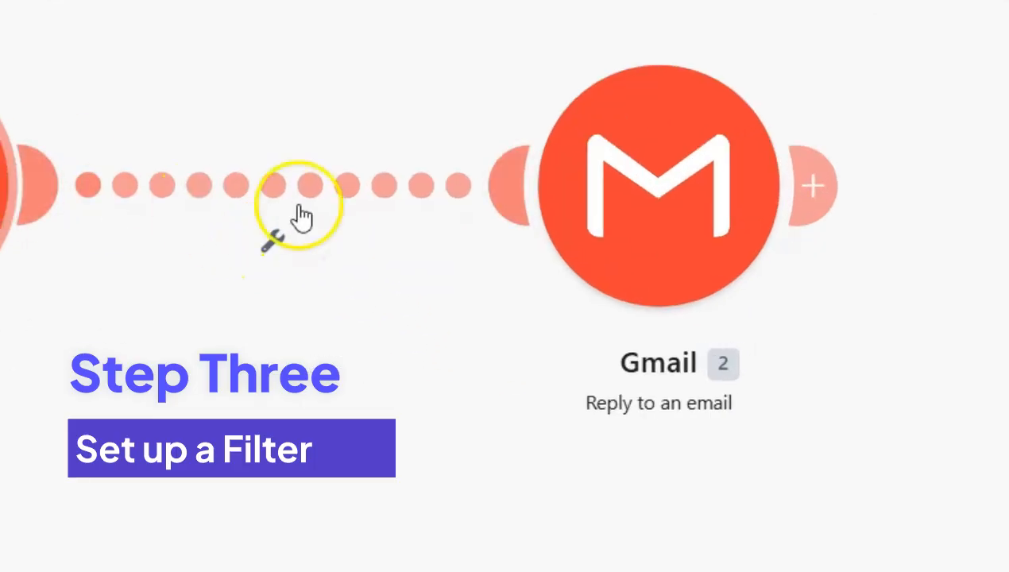
# Open the filter between the two modules and label it Enquiry
pyautogui.click(279, 246)
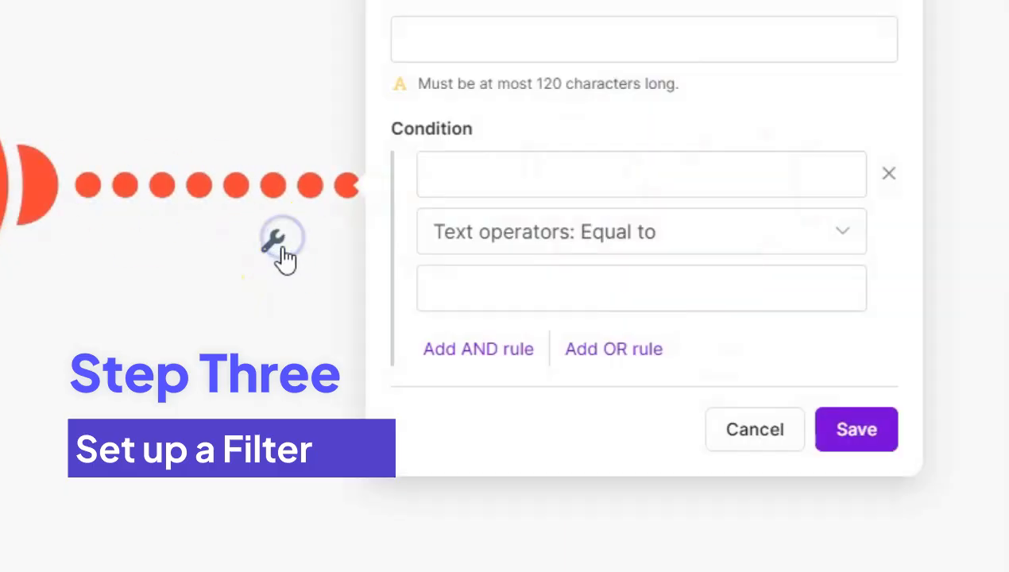
pyautogui.click(481, 30)
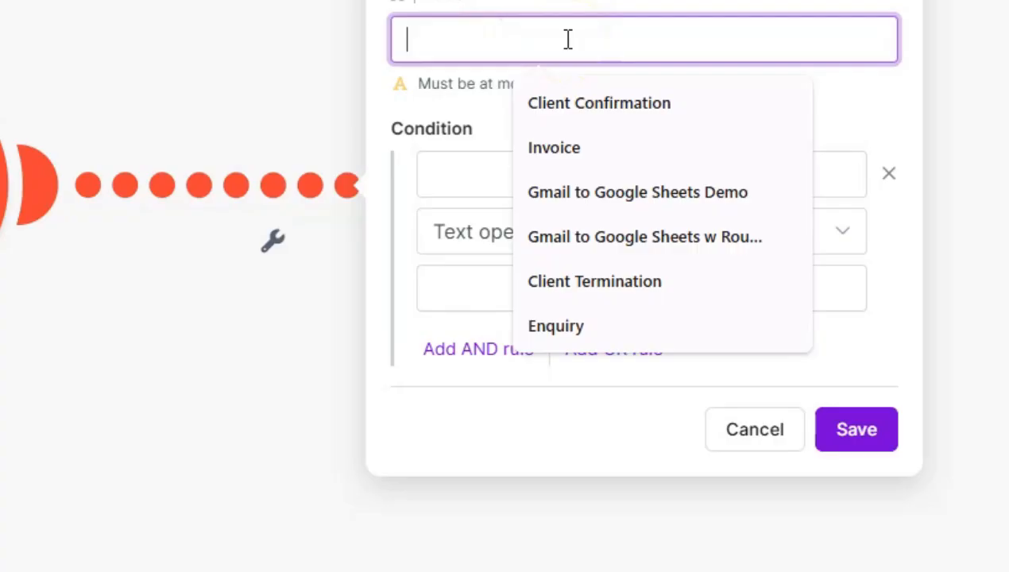
pyautogui.click(595, 334)
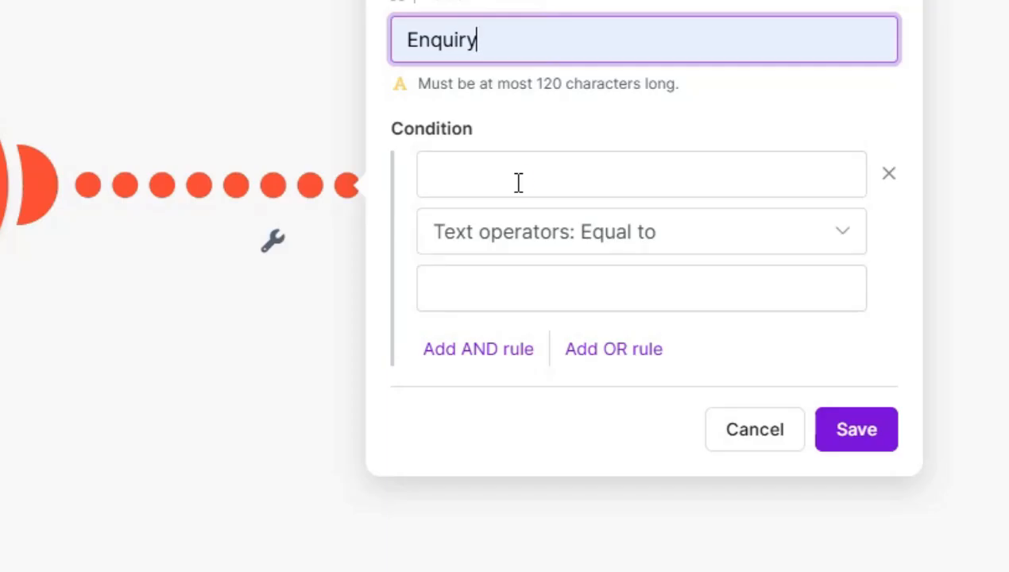
# Set the condition Subject contains (case insensitive) 'question', then add an OR rule
pyautogui.click(518, 182)
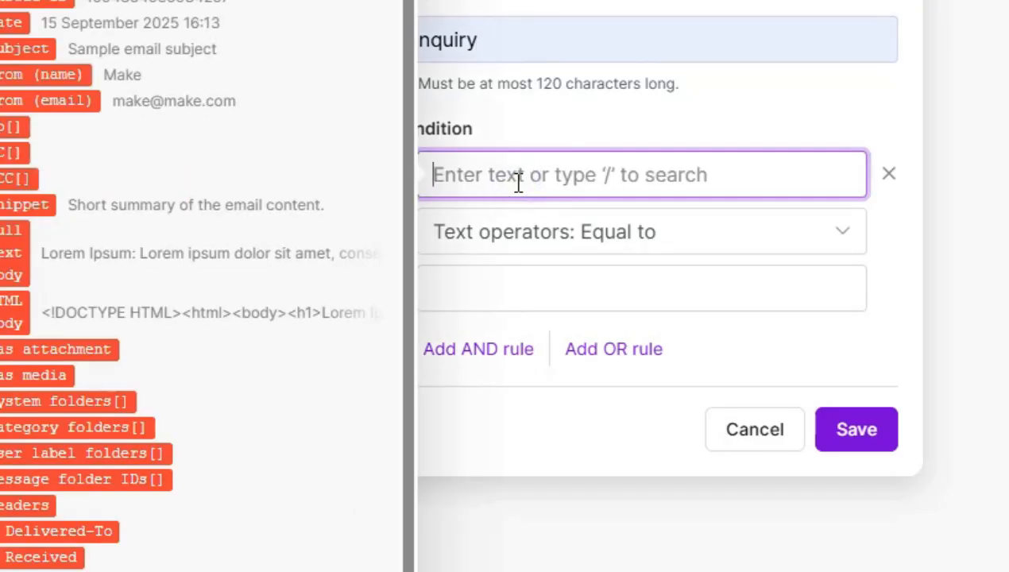
pyautogui.moveTo(23, 48); pyautogui.dragTo(536, 176)
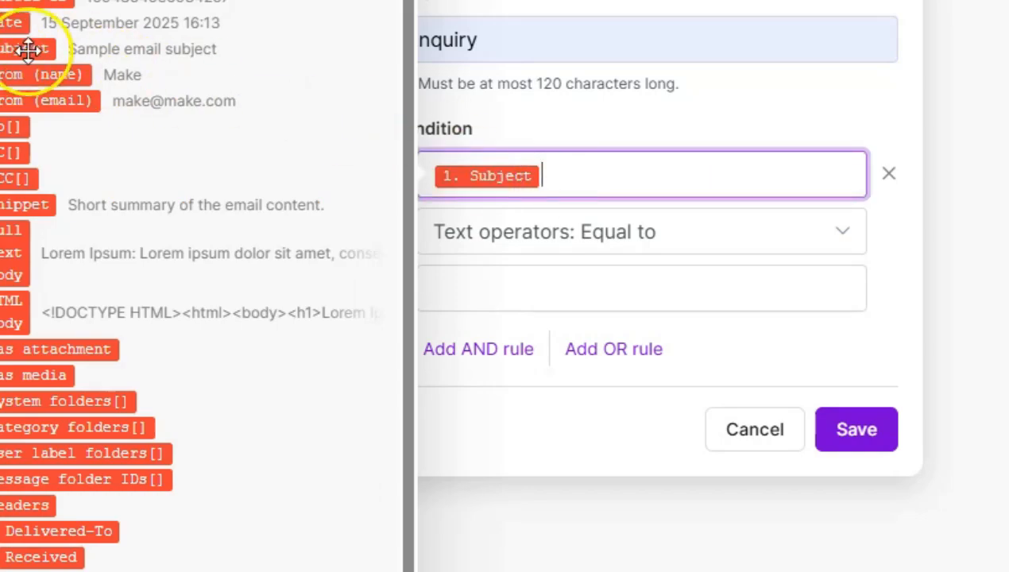
pyautogui.click(588, 238)
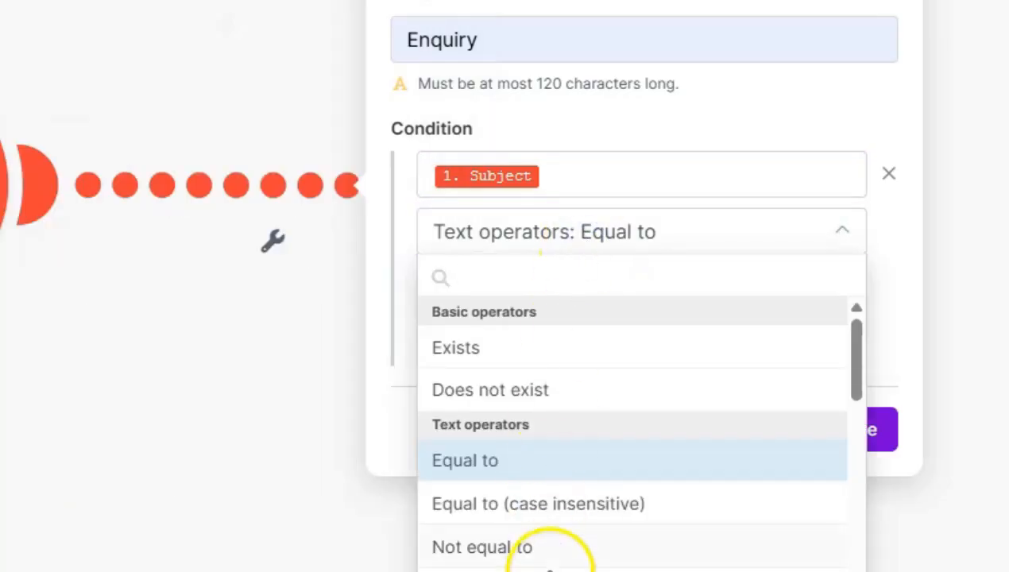
pyautogui.scroll(-3, 541, 565)
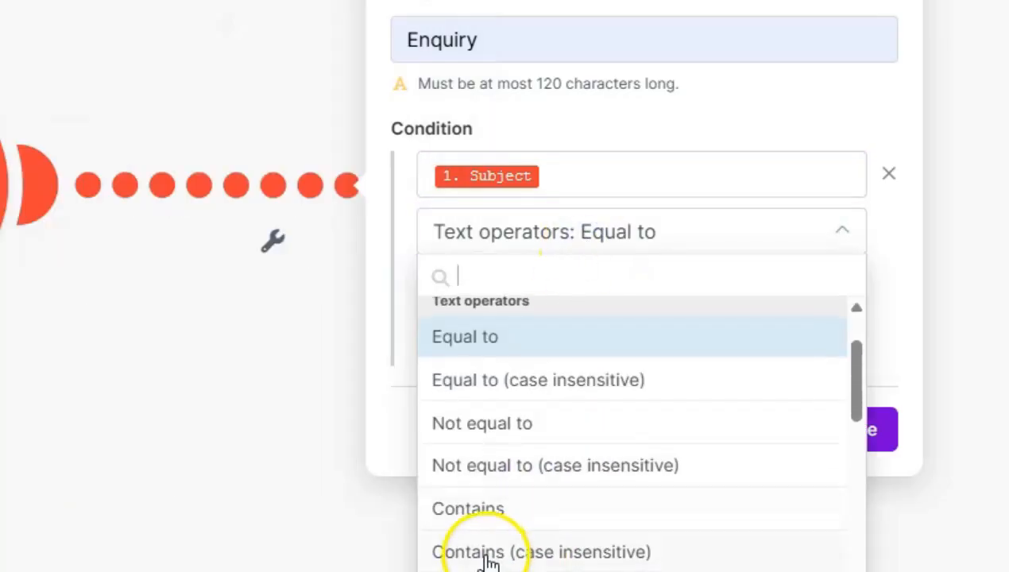
pyautogui.click(489, 553)
pyautogui.click(599, 289)
pyautogui.write('q')
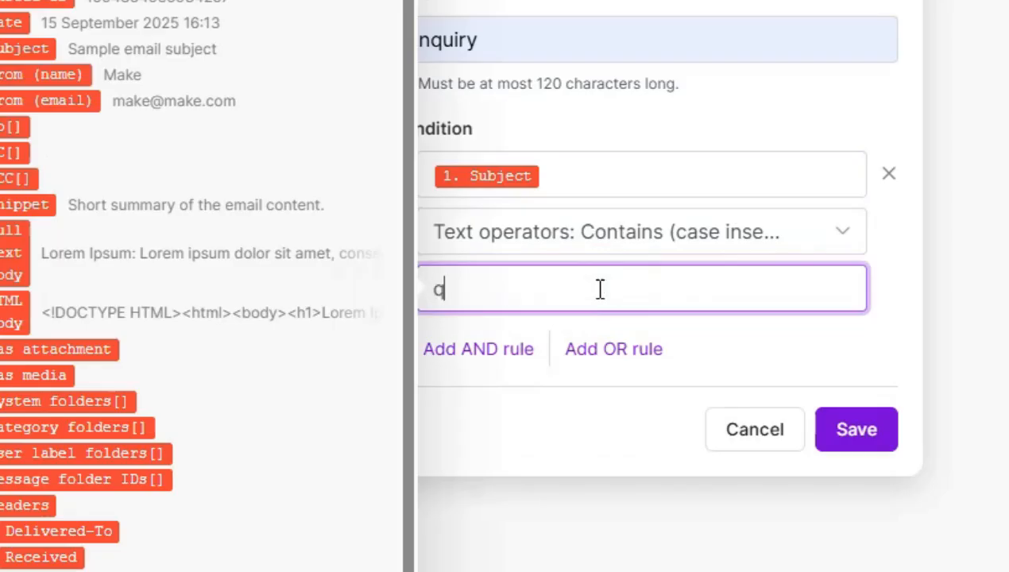
pyautogui.write('uestion')
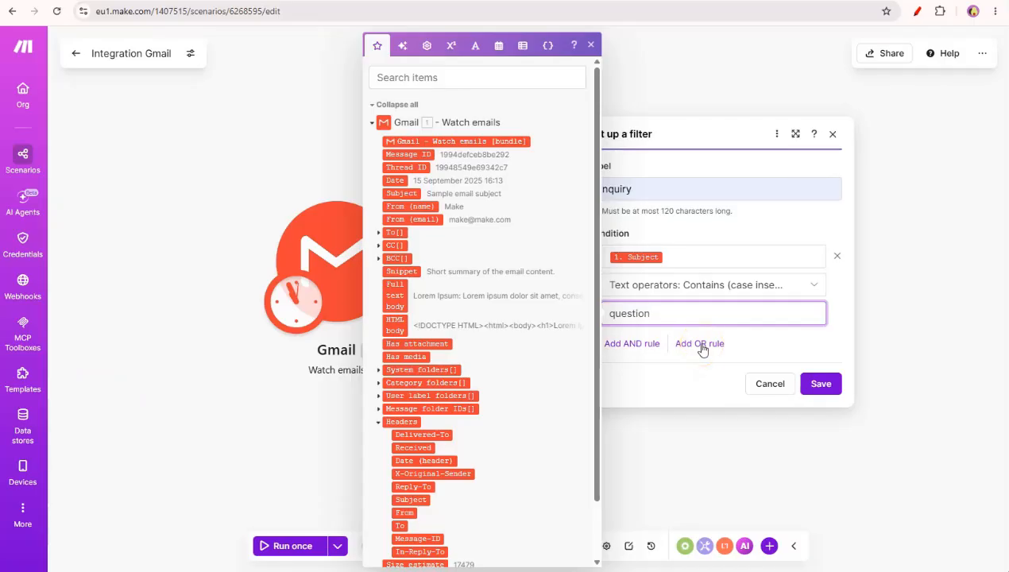
pyautogui.click(700, 347)
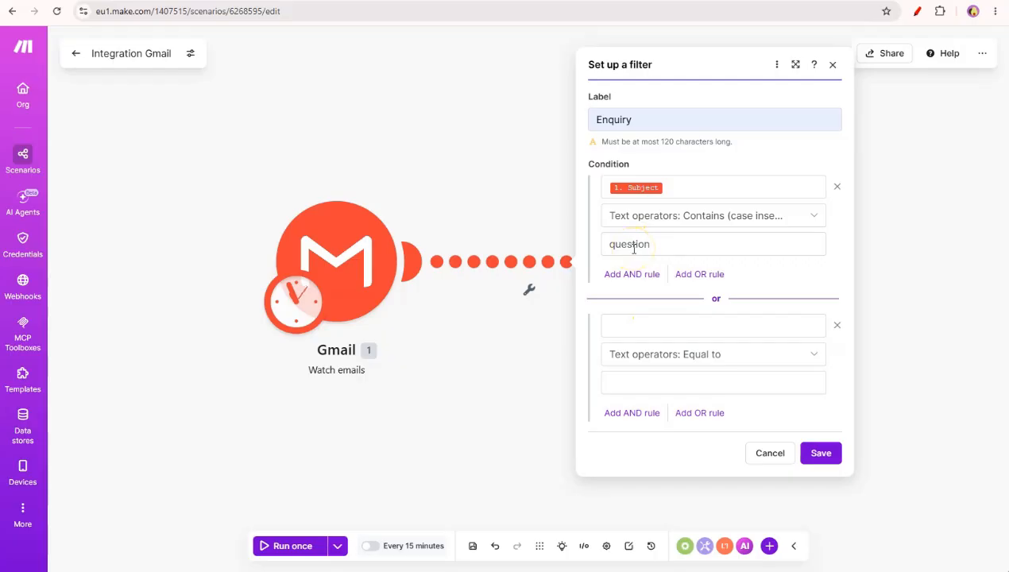
pyautogui.click(633, 325)
# Make the second condition Subject contains (case insensitive) 'ask'
pyautogui.click(634, 325)
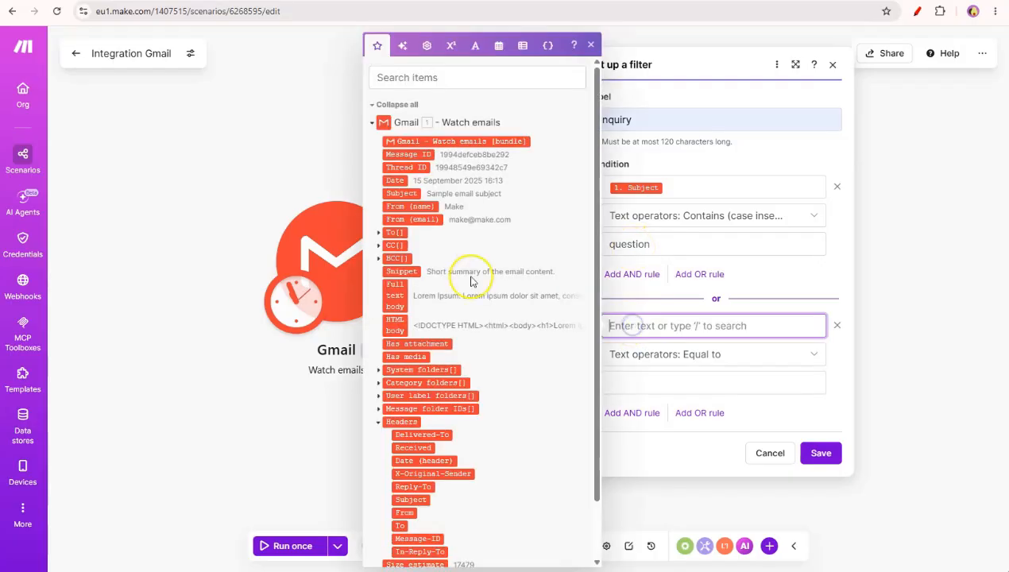
pyautogui.click(402, 194)
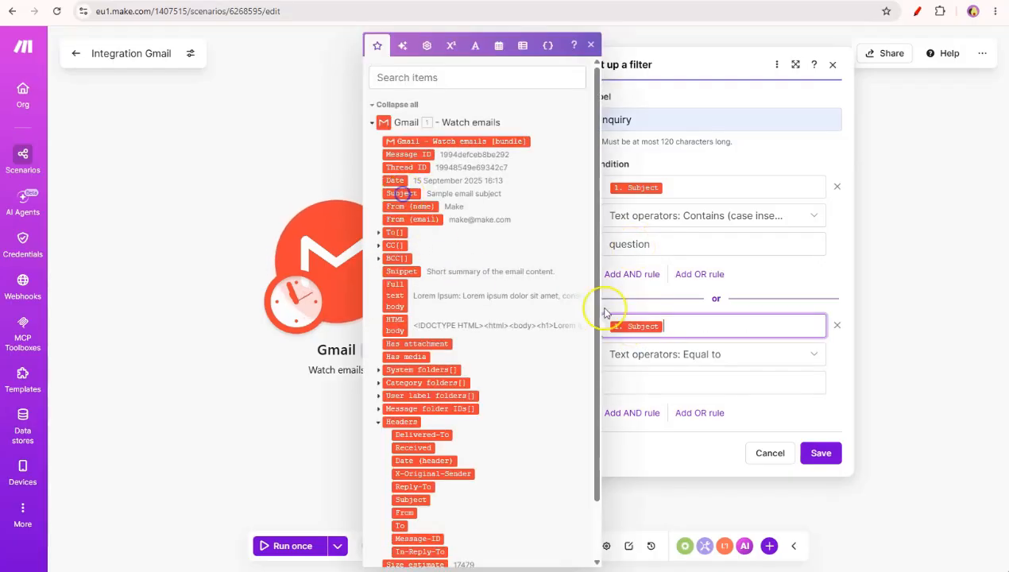
pyautogui.click(726, 354)
pyautogui.scroll(-3, 666, 484)
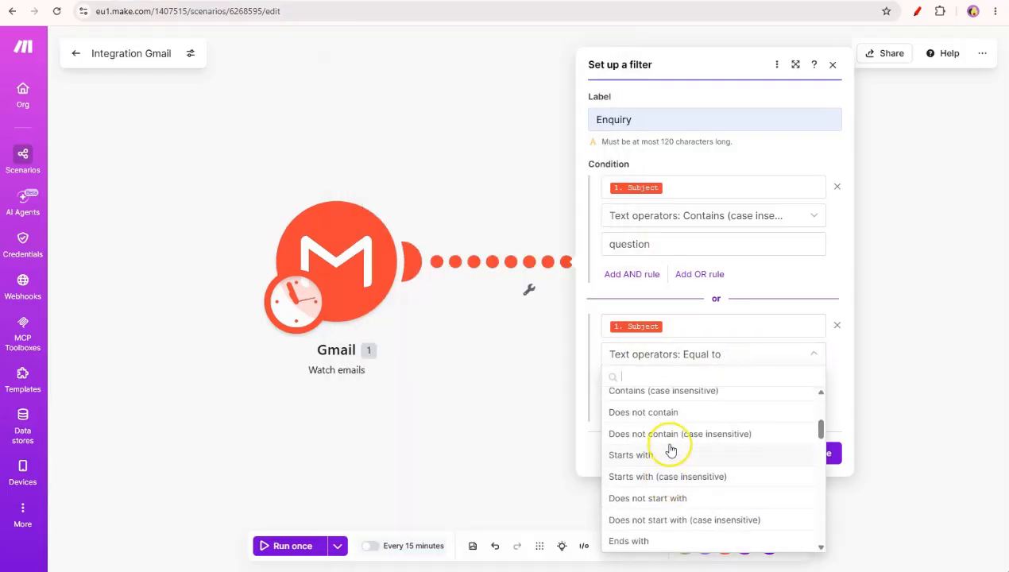
pyautogui.click(671, 394)
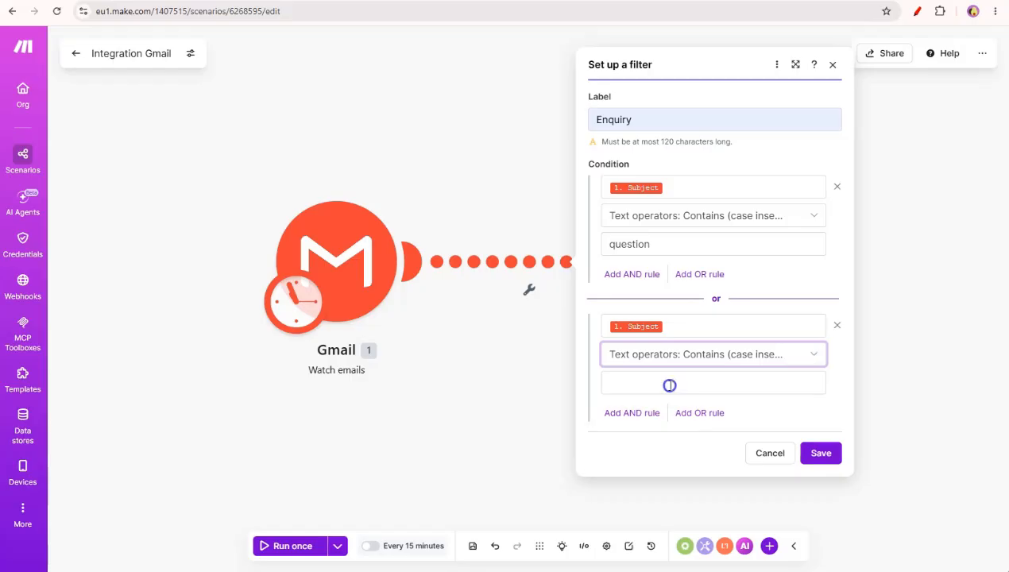
pyautogui.click(672, 384)
pyautogui.write('ask')
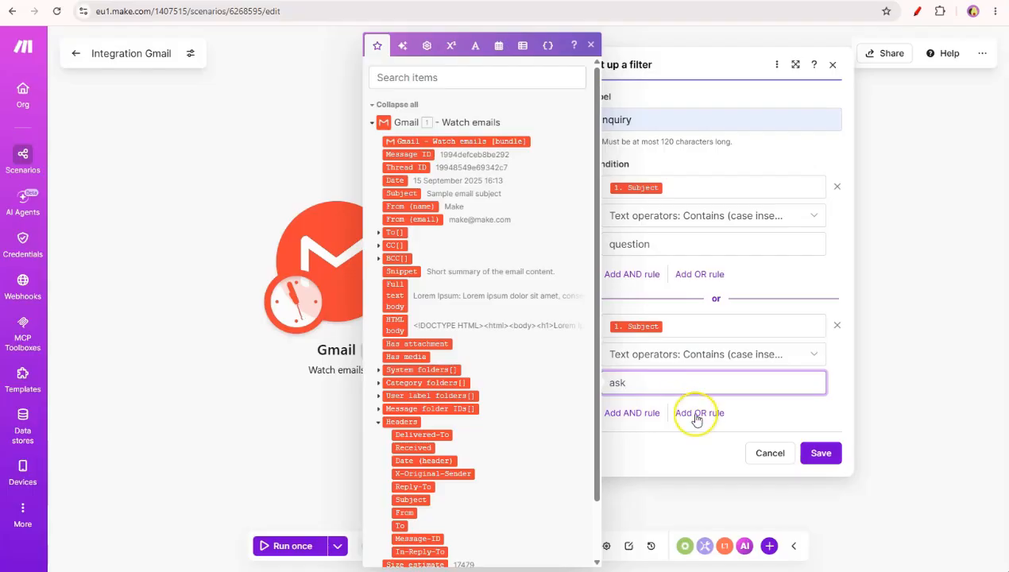
# Add a third OR condition, Subject contains (case insensitive) 'query', and save the filter
pyautogui.click(699, 413)
pyautogui.scroll(-1, 701, 439)
pyautogui.click(671, 414)
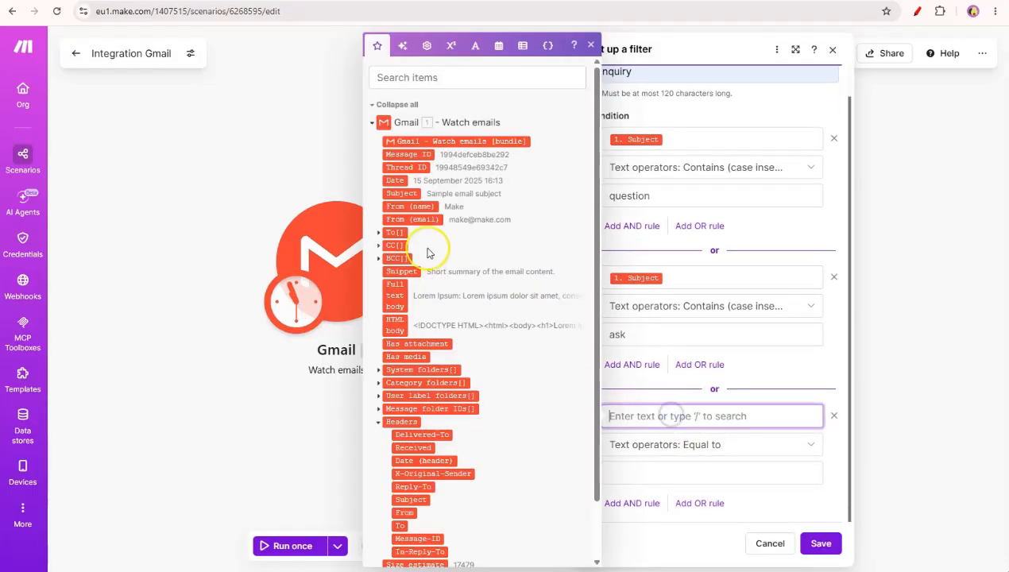
pyautogui.click(401, 191)
pyautogui.click(728, 450)
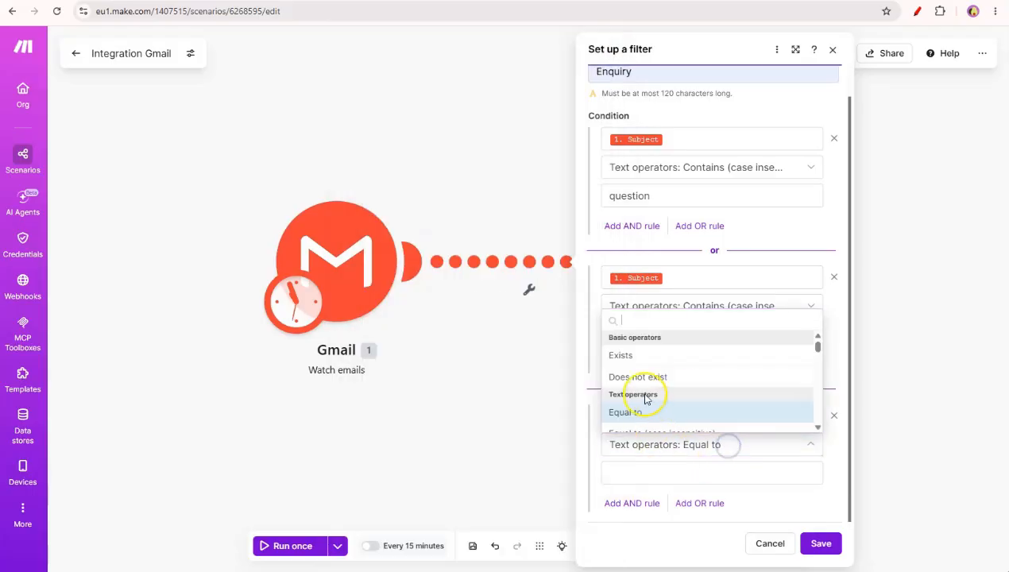
pyautogui.scroll(-3, 649, 413)
pyautogui.click(649, 394)
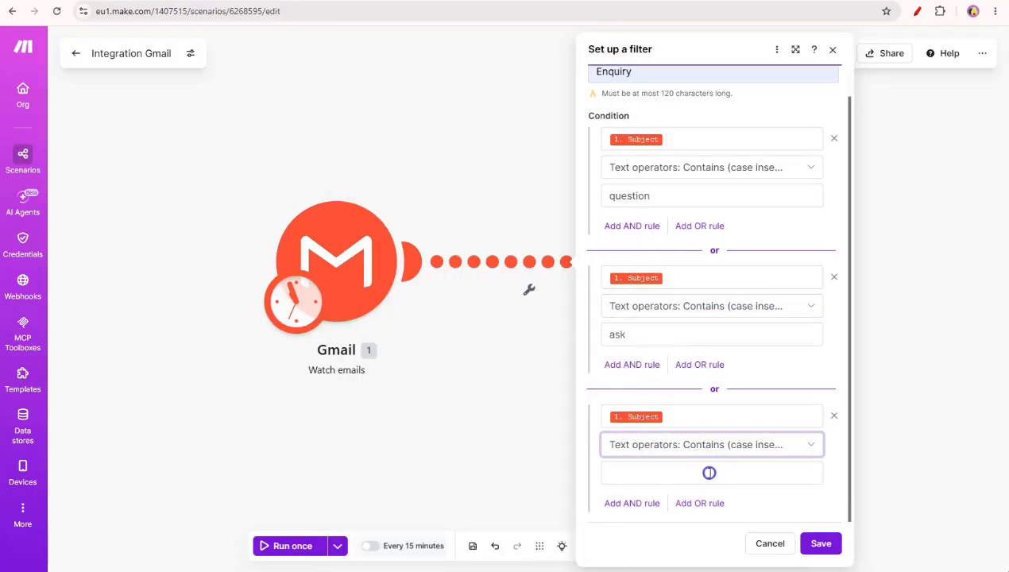
pyautogui.click(710, 472)
pyautogui.write('query')
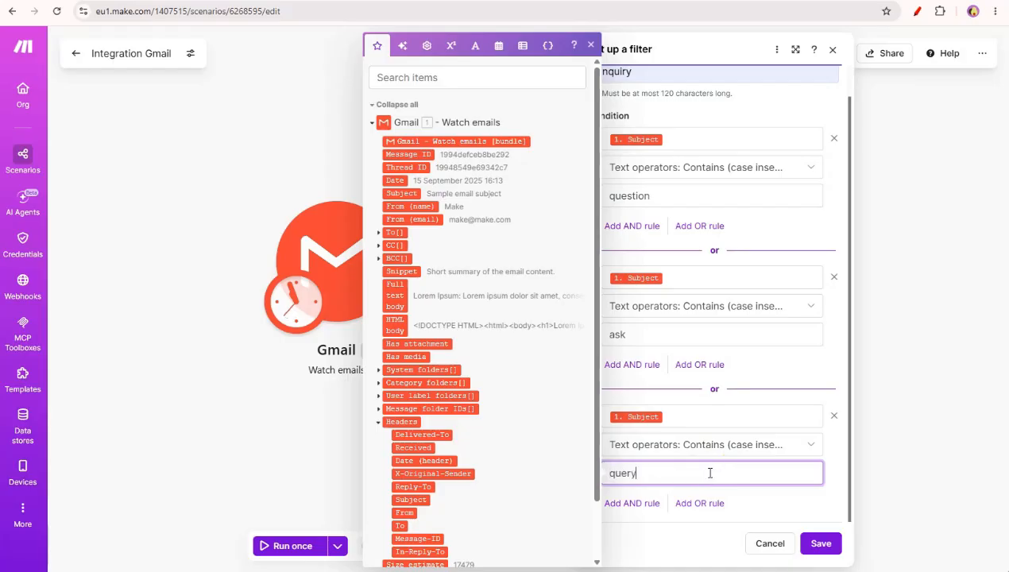
pyautogui.click(699, 542)
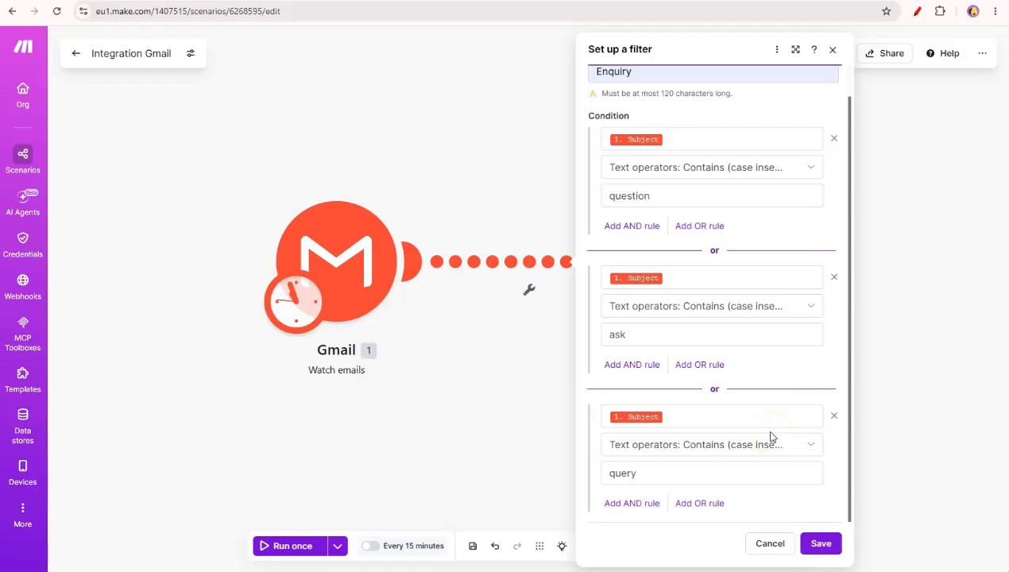
pyautogui.click(832, 552)
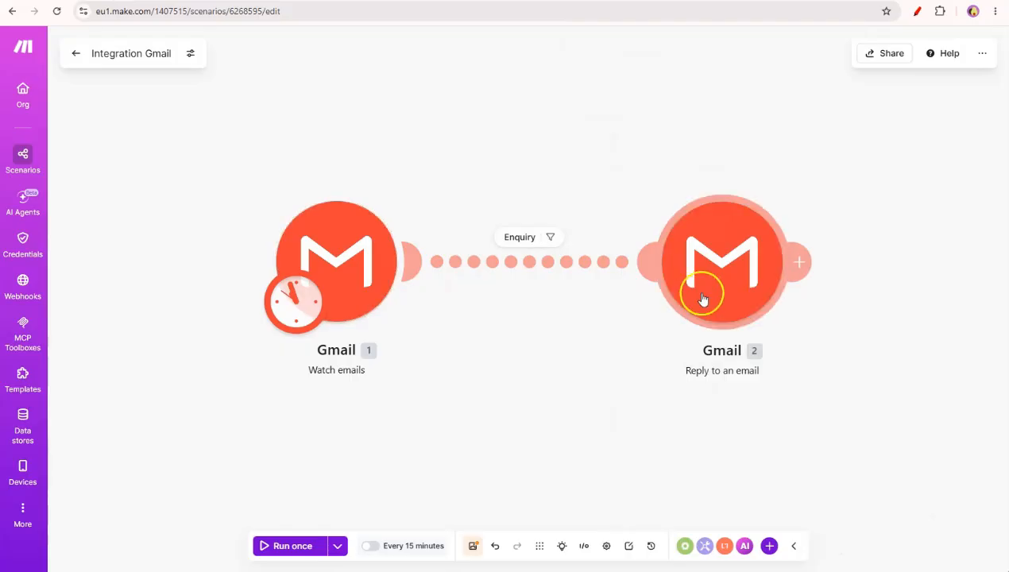
# Save the Integration Gmail scenario and trigger a single test run of the auto-reply
pyautogui.click(475, 549)
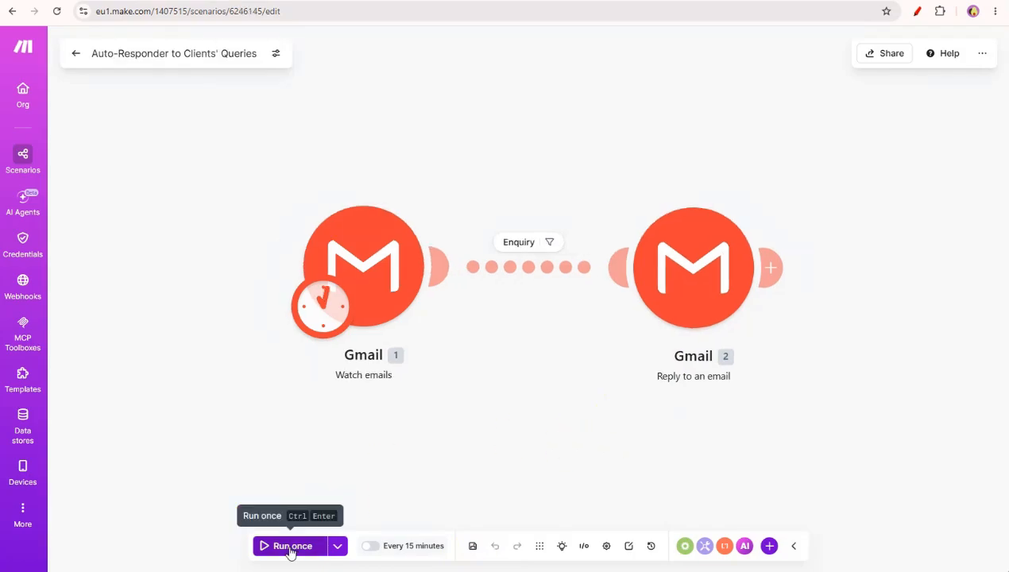
pyautogui.click(290, 547)
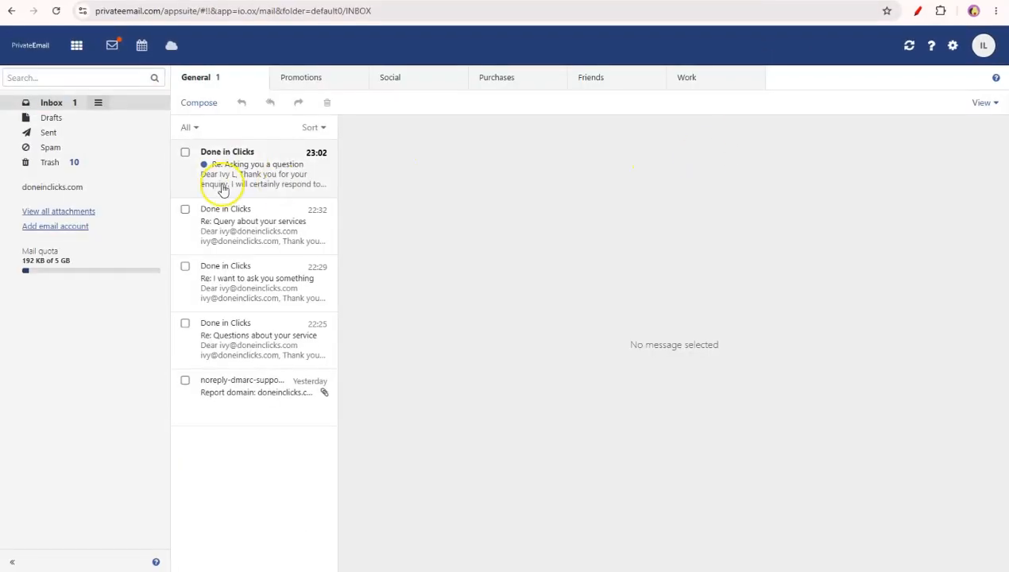
# Check that 'Re: Asking you a question' greets the sender by name and links to doneinclicks.com
pyautogui.click(249, 175)
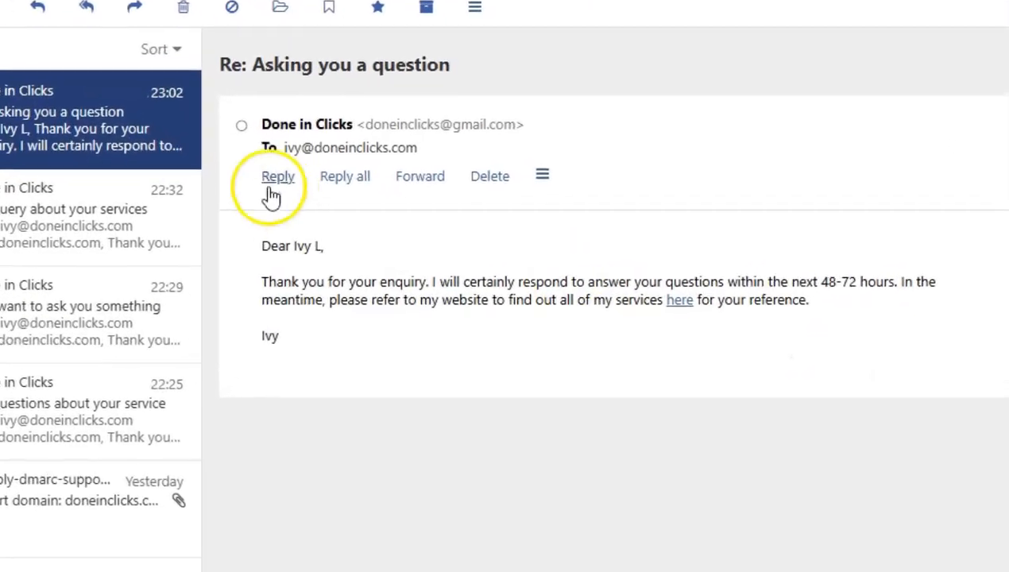
pyautogui.moveTo(272, 248); pyautogui.dragTo(308, 253)
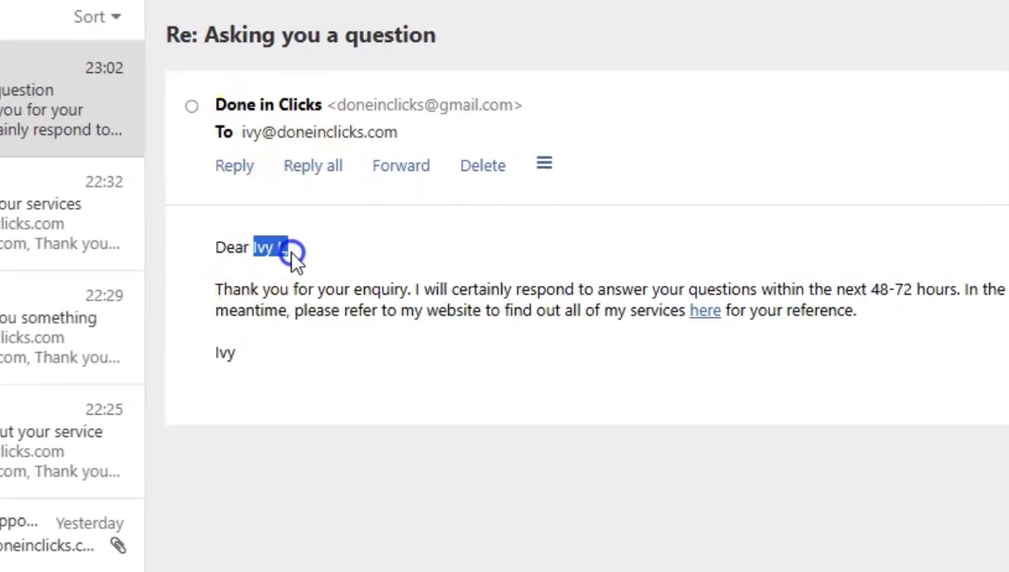
pyautogui.click(707, 313)
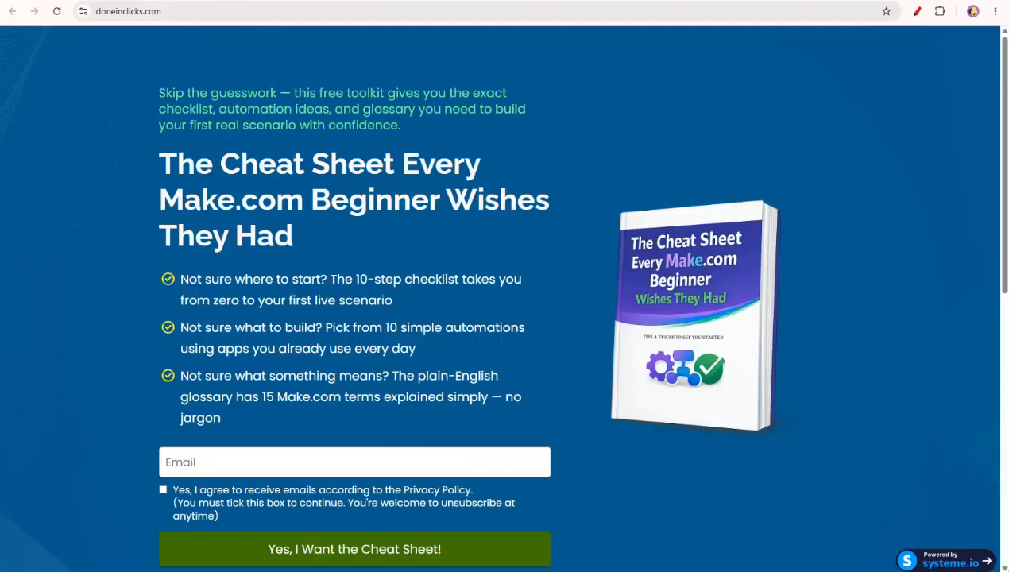
pyautogui.hotkey('ctrl', 'w')
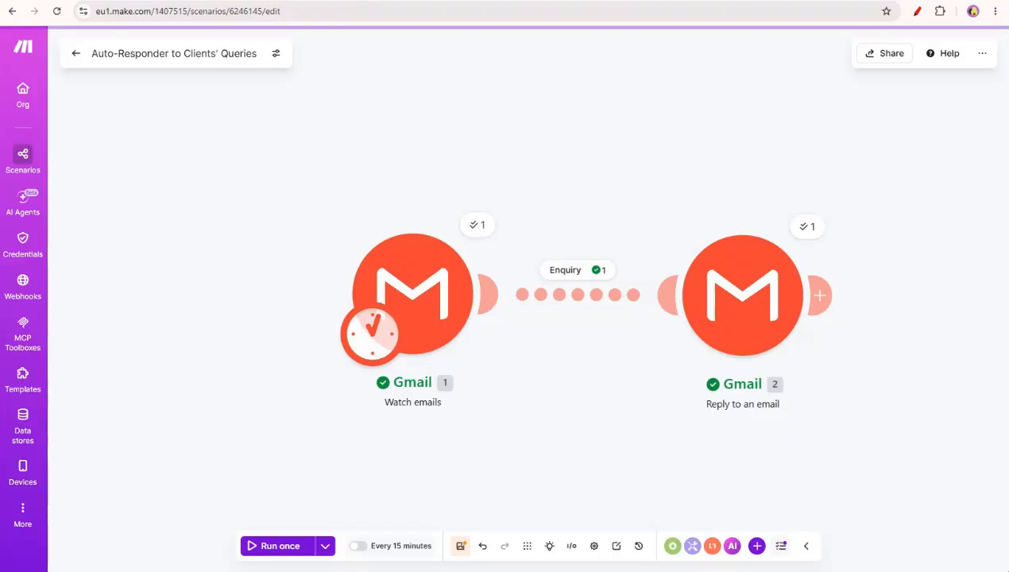
# Save the Watch emails trigger settings, run the Auto-Responder scenario once, and view Gmail
pyautogui.click(413, 248)
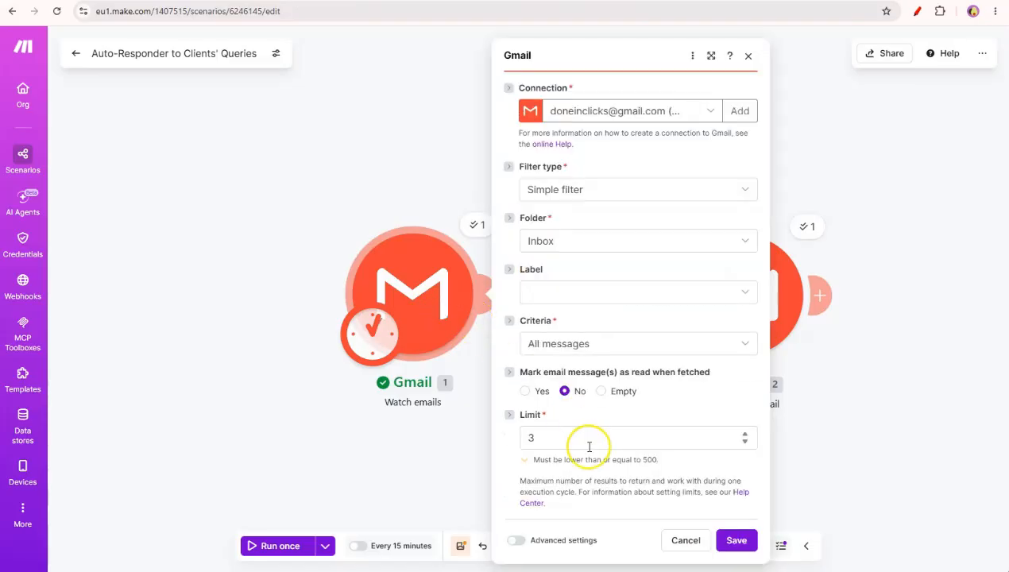
pyautogui.click(737, 540)
pyautogui.click(280, 546)
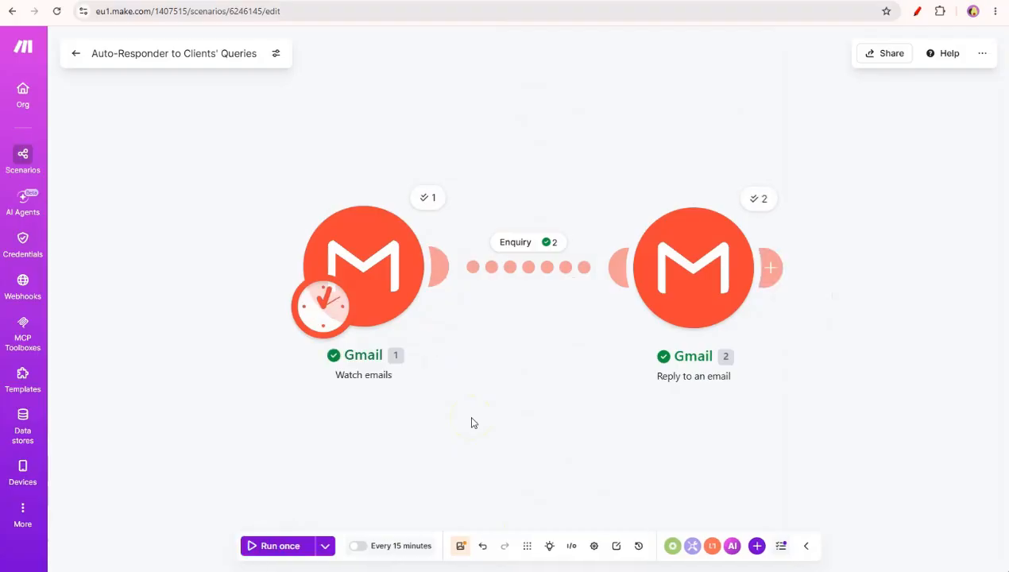
pyautogui.click(68, 7)
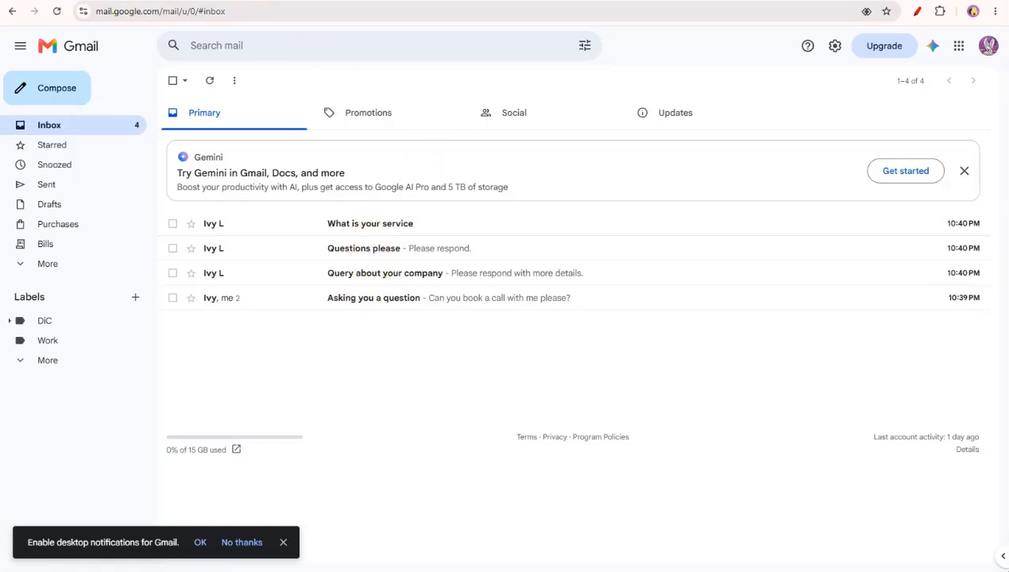
# Check Make.com and PrivateEmail, then confirm the 'Questions please' and 'Query about your company' threads show two messages
pyautogui.click(262, 6)
pyautogui.click(361, 83)
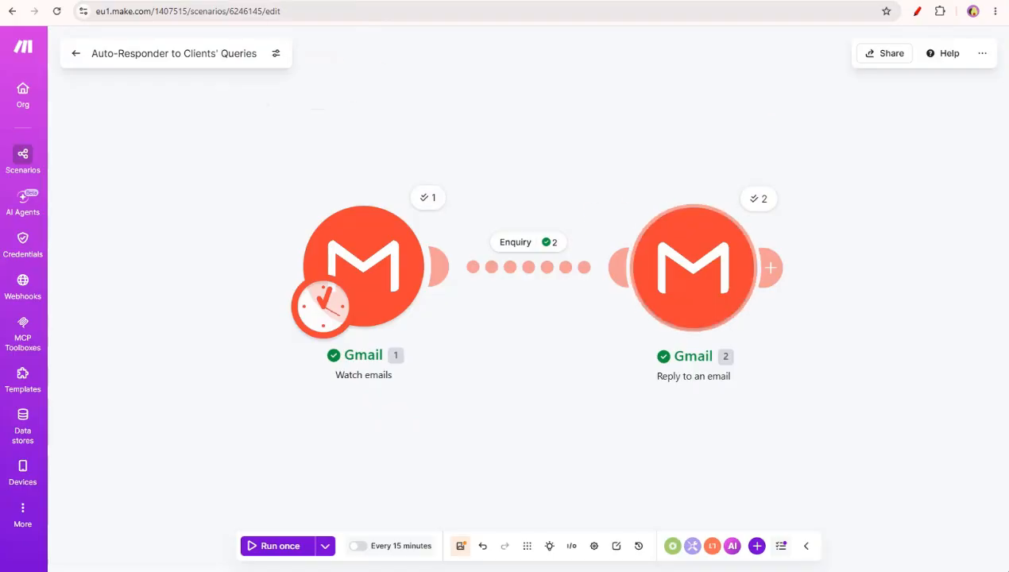
pyautogui.click(715, 4)
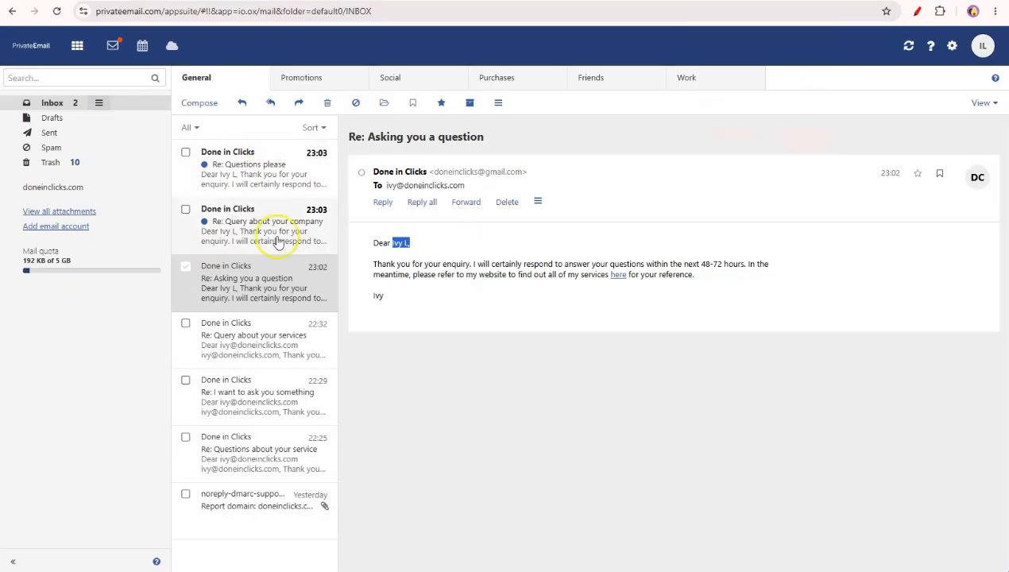
pyautogui.click(157, 4)
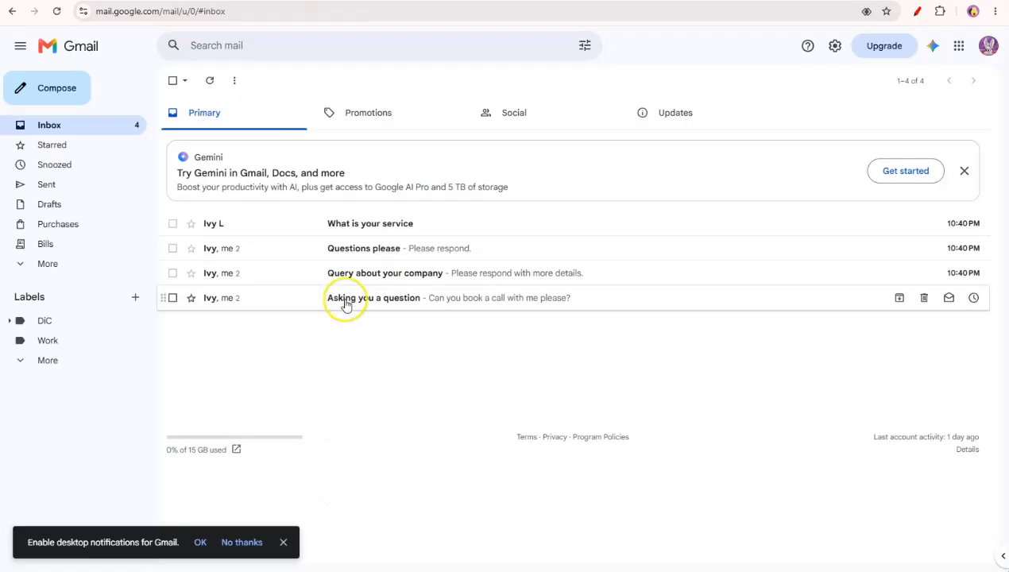